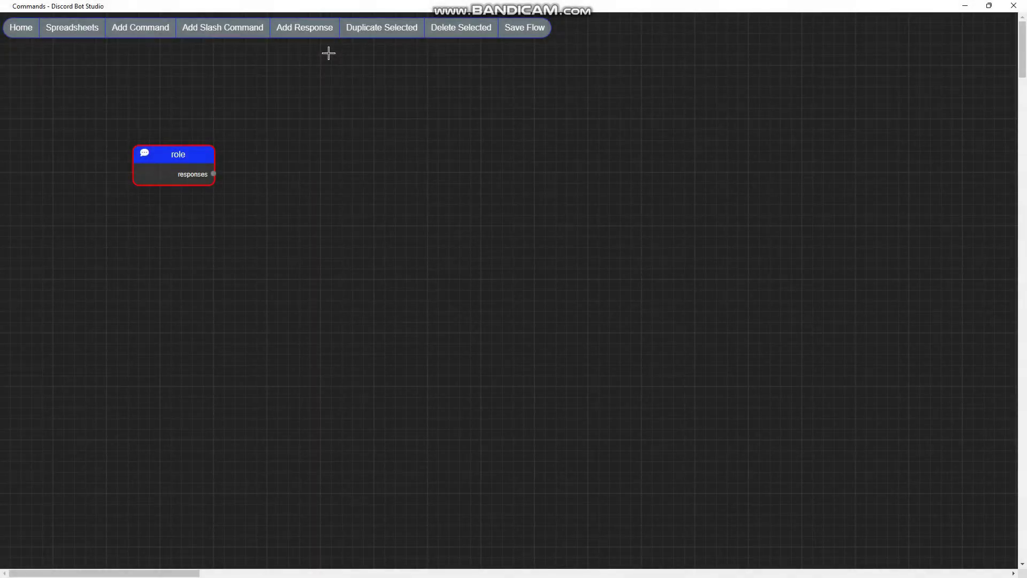
- Create the roleSendMessage Send Message response and drop it beneath the role command
left_click(399, 138)
left_click(401, 97)
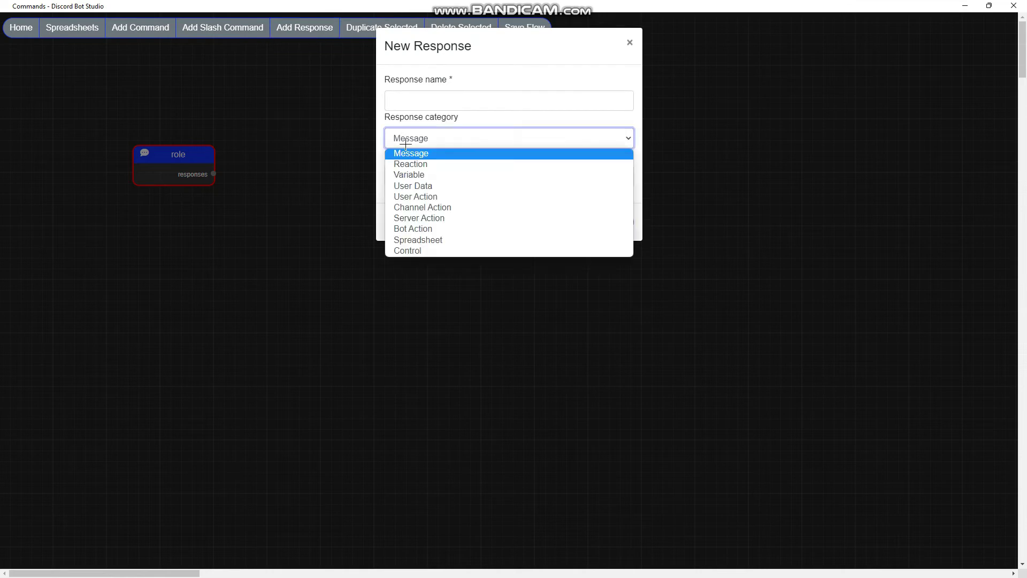
type("roleSendMessage")
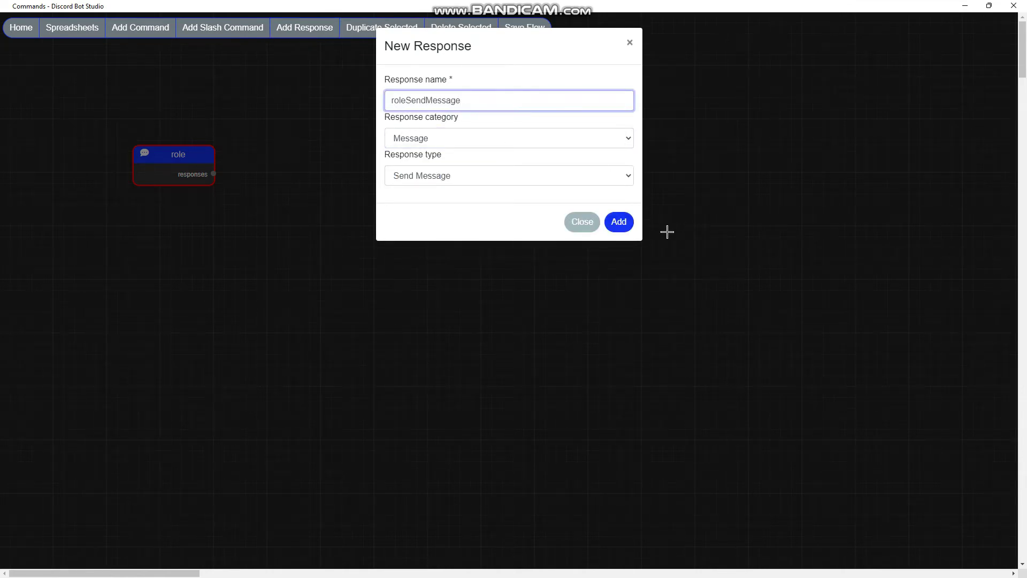
left_click(612, 223)
mouse_move(170, 158)
left_mouse_down()
mouse_move(178, 201)
mouse_move(134, 219)
left_mouse_up()
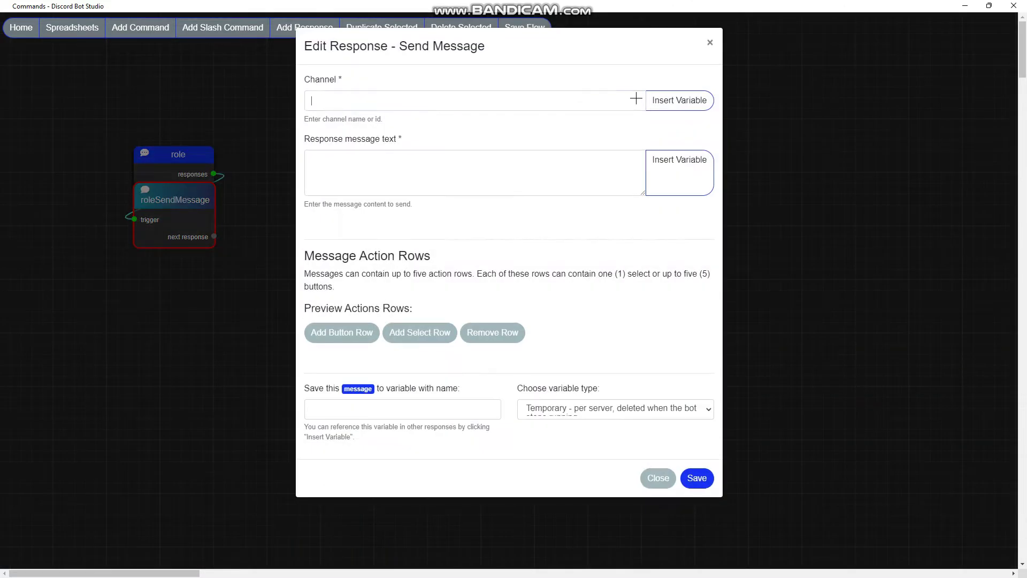
left_click(679, 100)
- Set the message channel to CommandChannel.id and add a button row
left_click(410, 105)
left_click(367, 153)
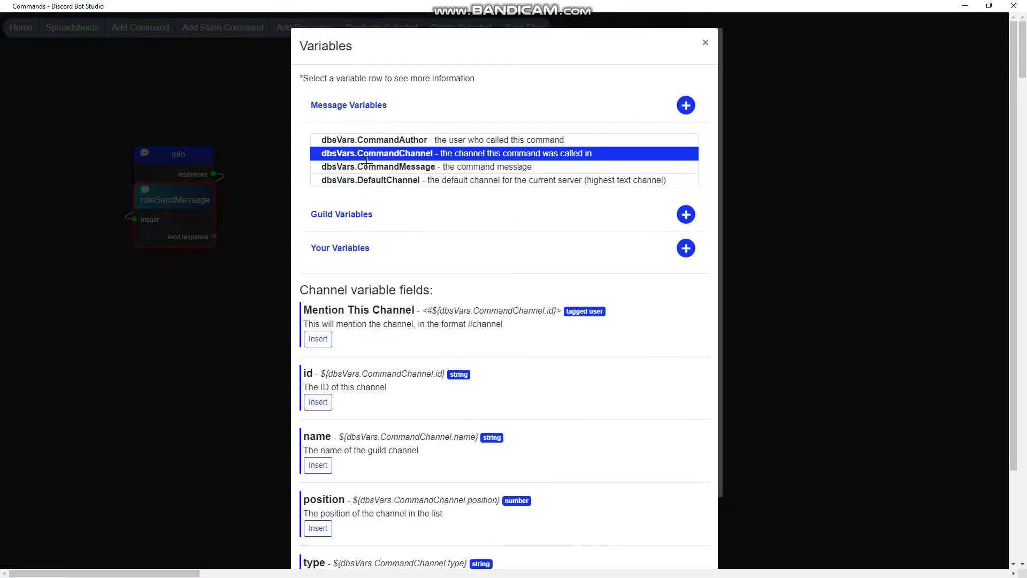
left_click(318, 402)
type("Pick the role you want")
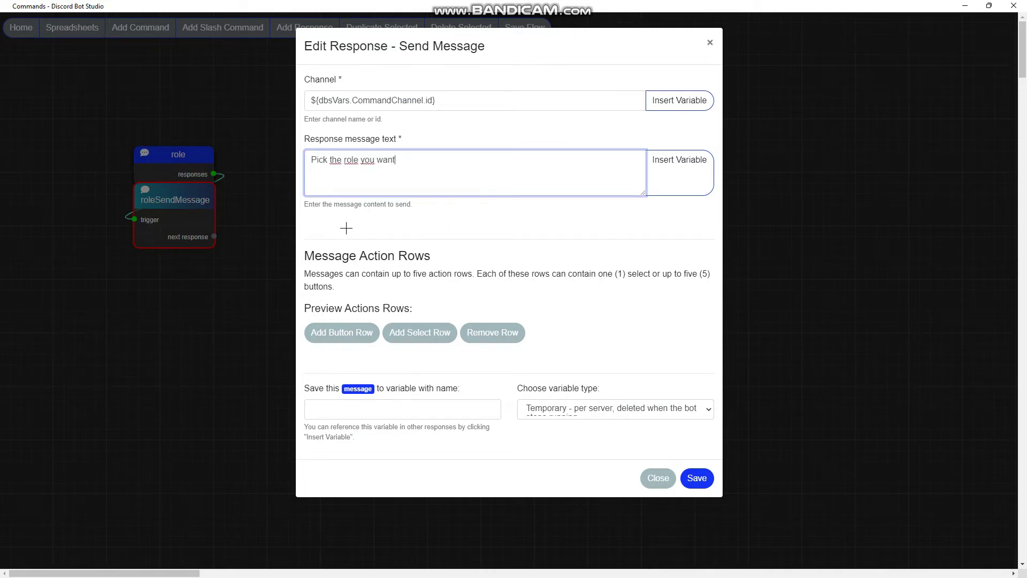
left_click(341, 332)
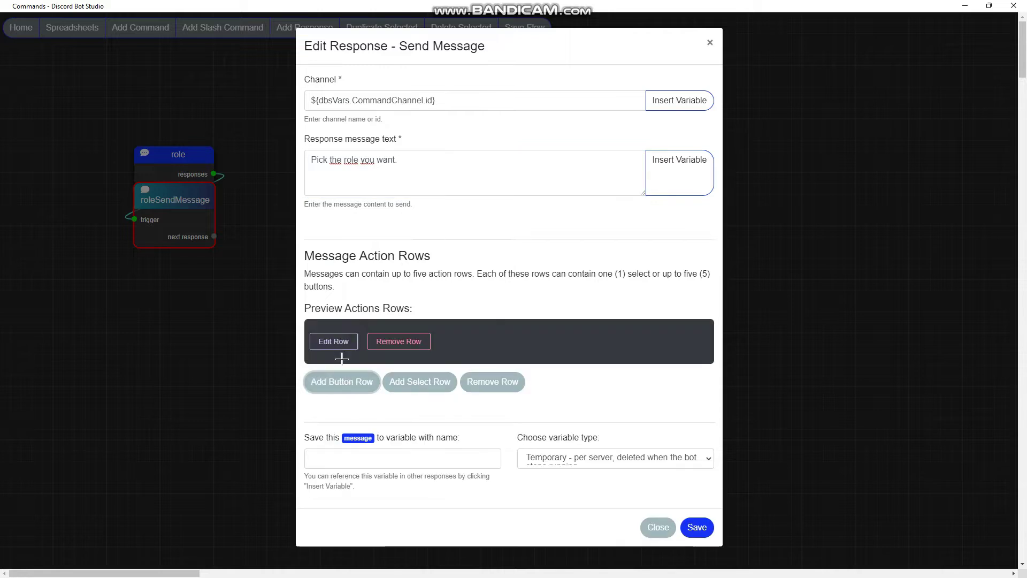
left_click(334, 340)
- Add two button forms and make the first an ephemeral Primary button 'Blue' with ID blue
left_click(343, 104)
left_click(328, 405)
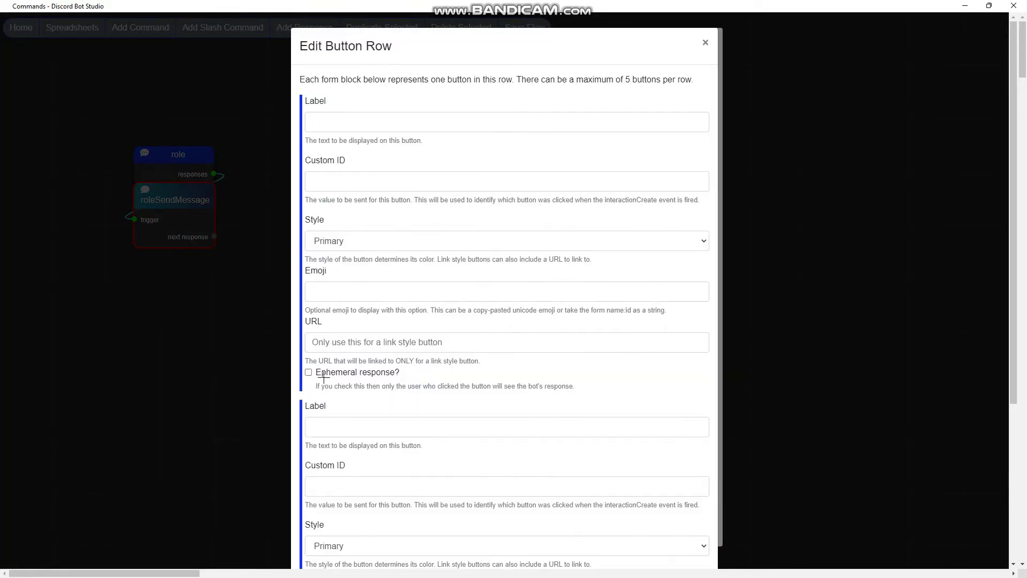
left_click(328, 124)
type("Blue")
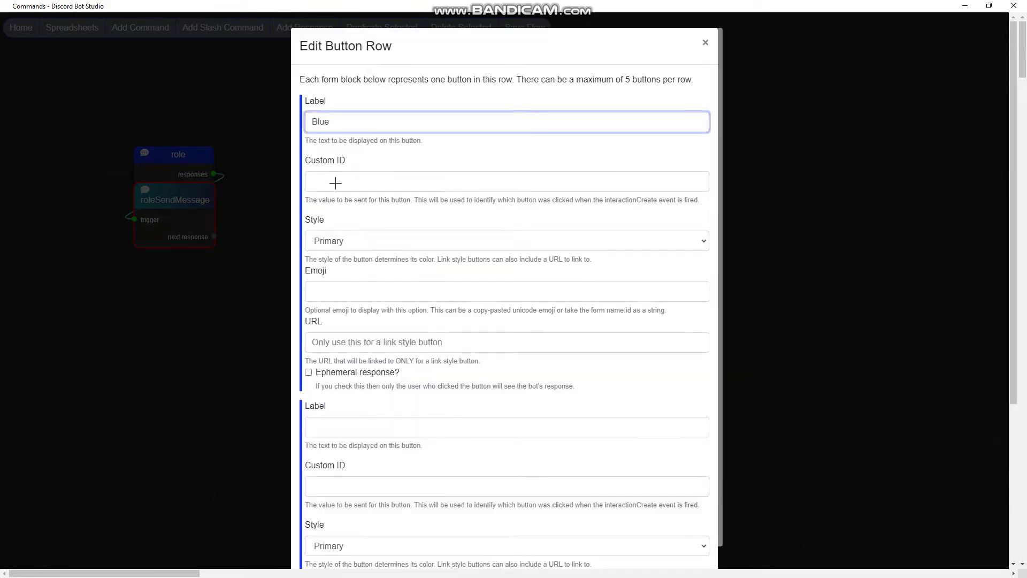
left_click(336, 182)
type("blue")
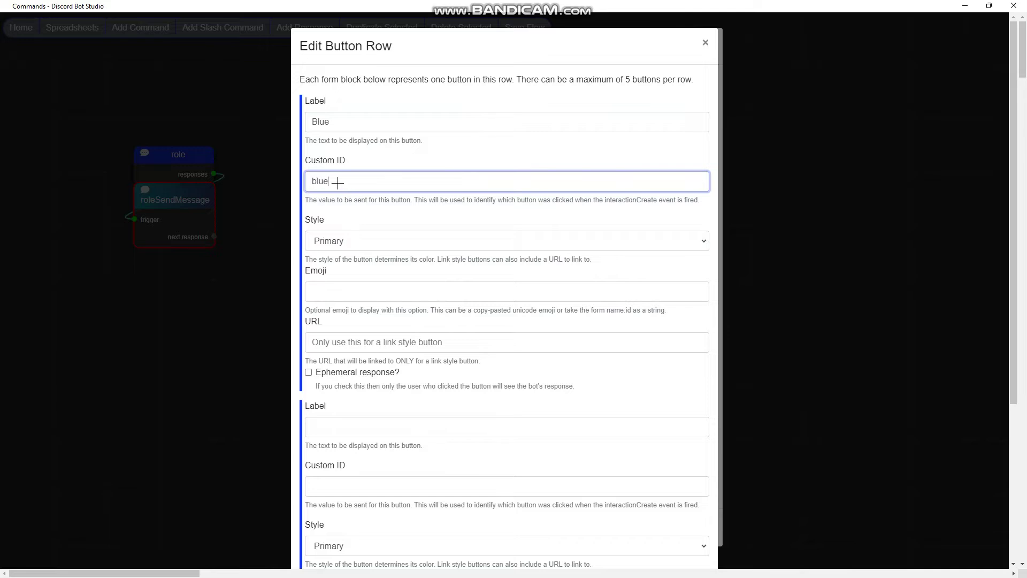
left_click(369, 240)
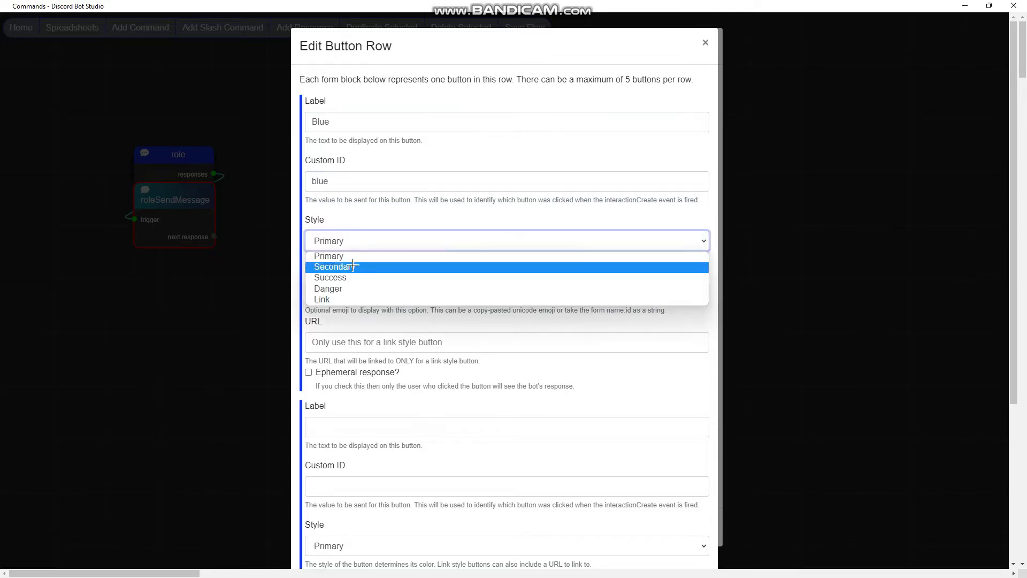
left_click(339, 253)
left_click(308, 373)
scroll(308, 373, "down", 2)
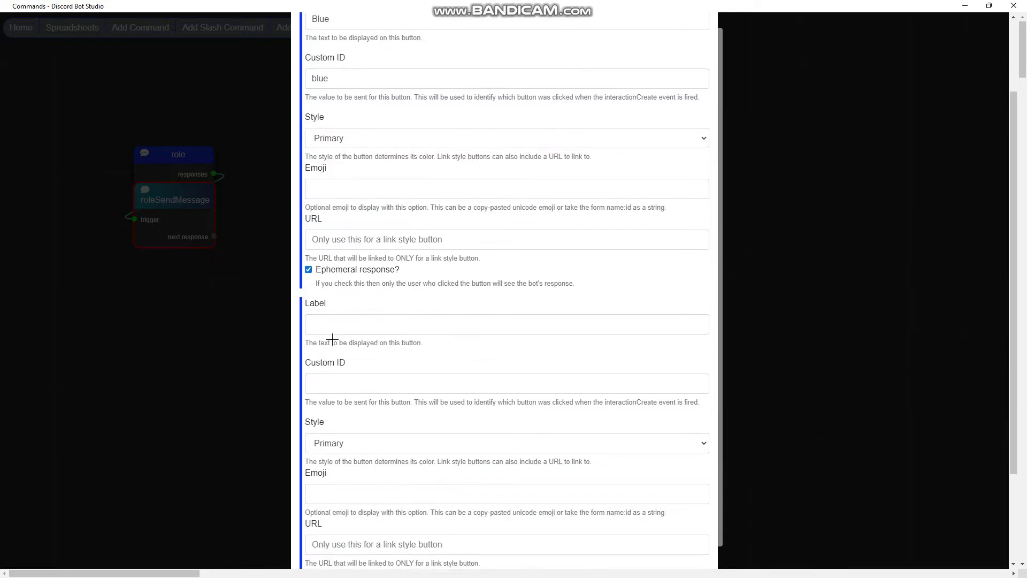
- Make the second an ephemeral Success button 'Green' with ID green
left_click(336, 325)
type("Green")
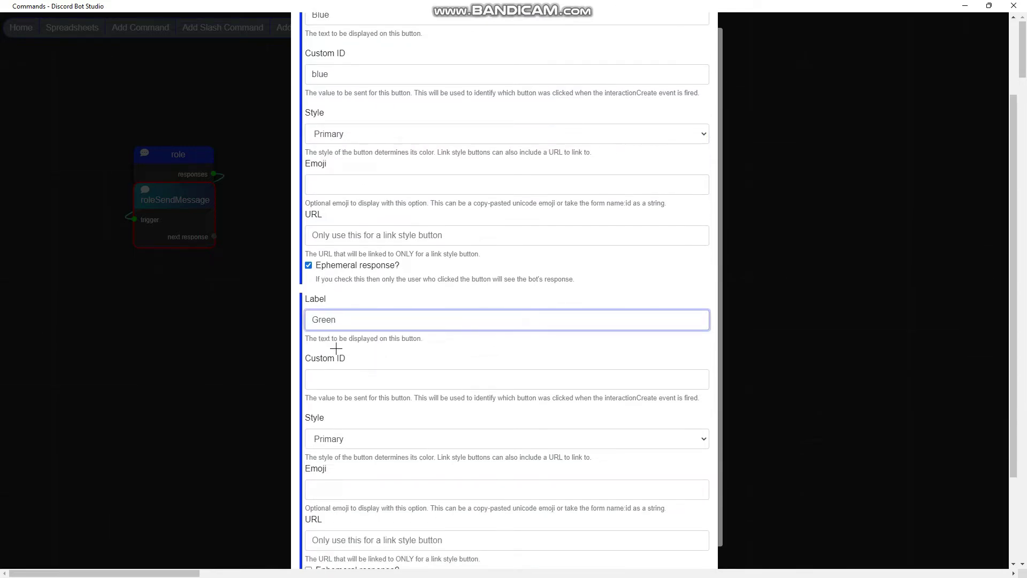
left_click(344, 373)
type("green")
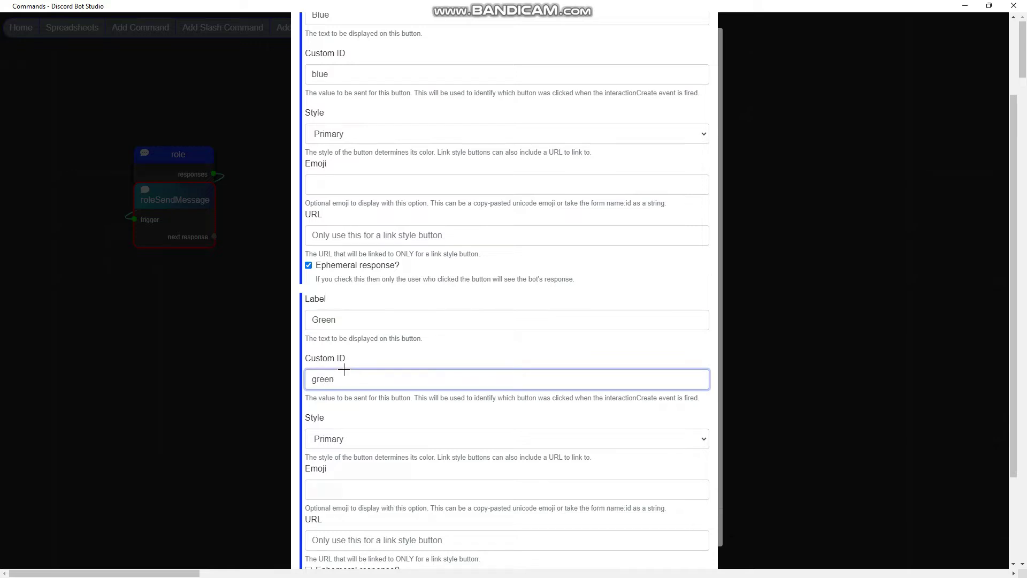
left_click(331, 439)
left_click(332, 475)
scroll(307, 459, "down", 2)
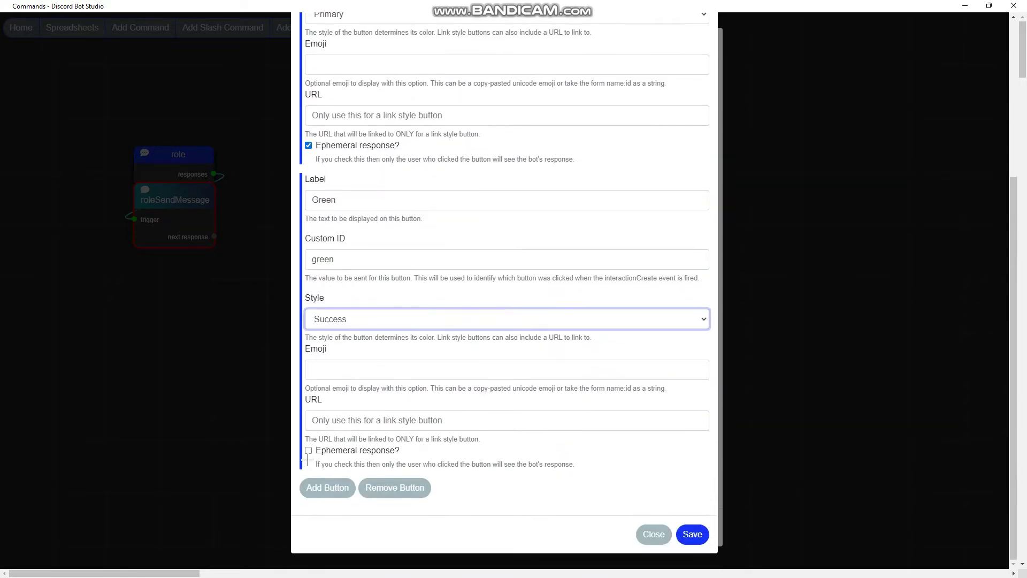
left_click(308, 451)
- Save the message, then create a Control > Switch Case response named roleCase in Events
left_click(694, 529)
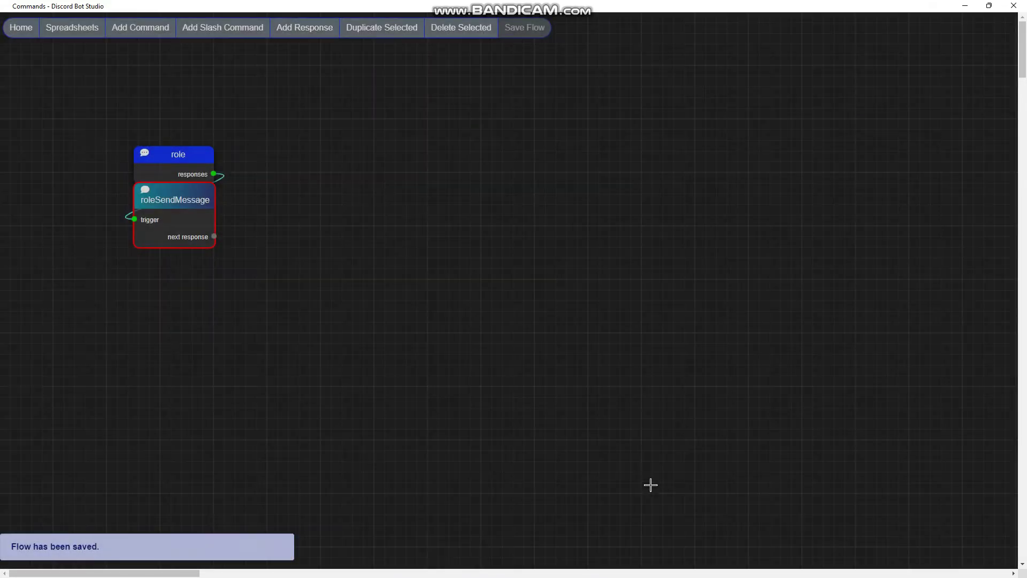
left_click(193, 36)
left_click(136, 28)
left_click(441, 138)
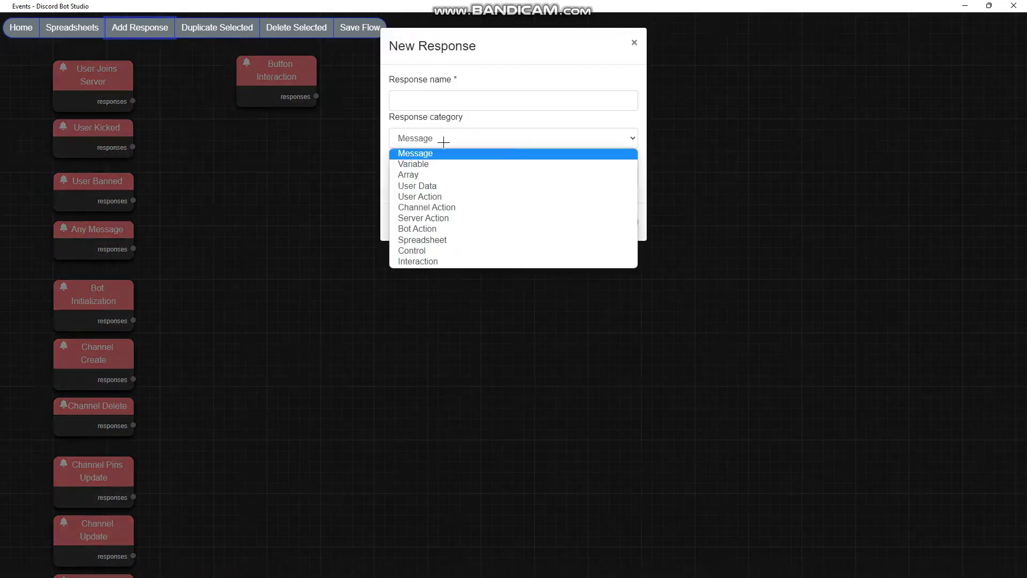
left_click(430, 245)
left_click(409, 177)
left_click(410, 200)
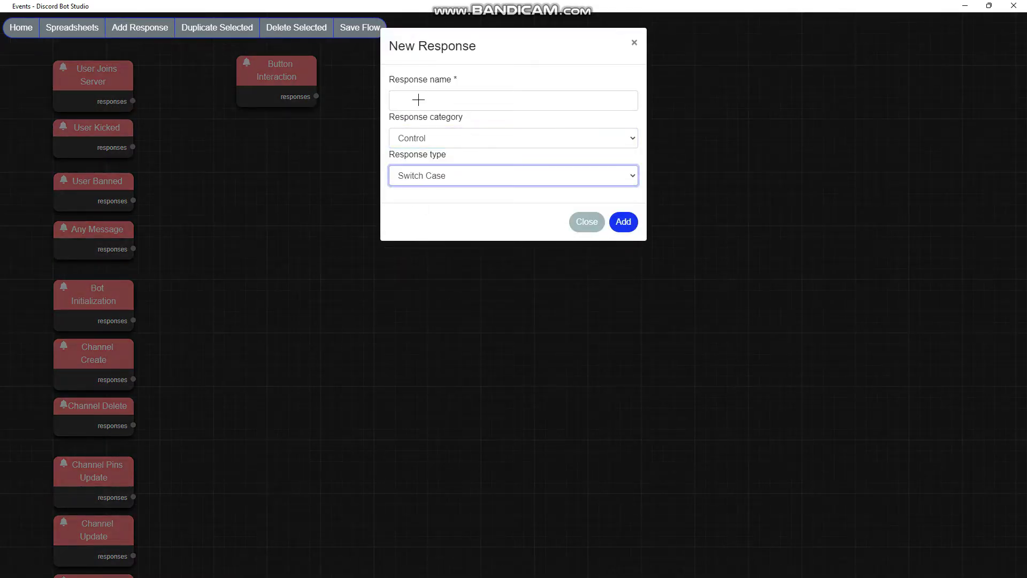
left_click(423, 102)
type("roleCase")
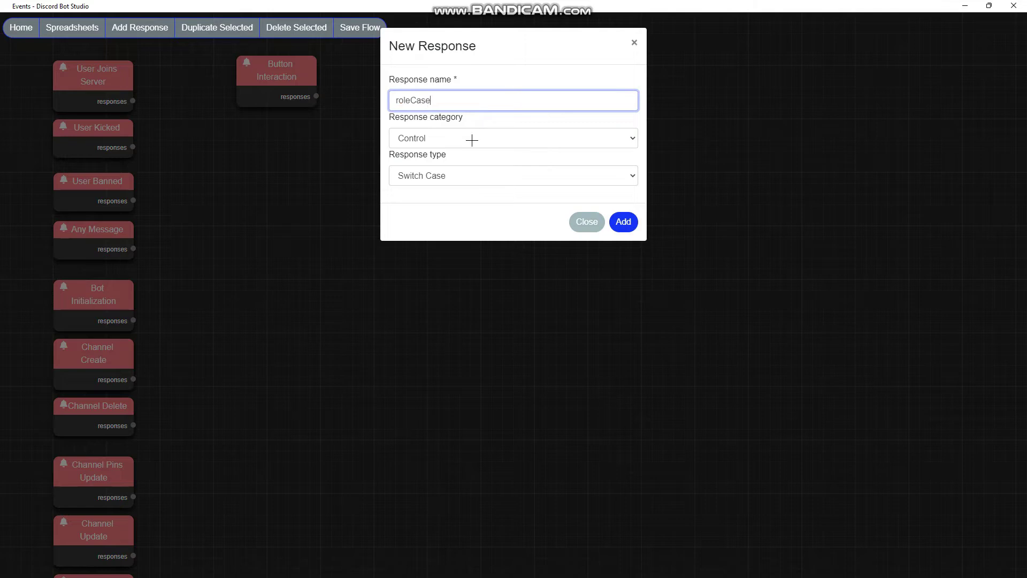
left_click(623, 222)
mouse_move(206, 149)
left_mouse_down()
mouse_move(283, 113)
mouse_move(274, 119)
left_mouse_up()
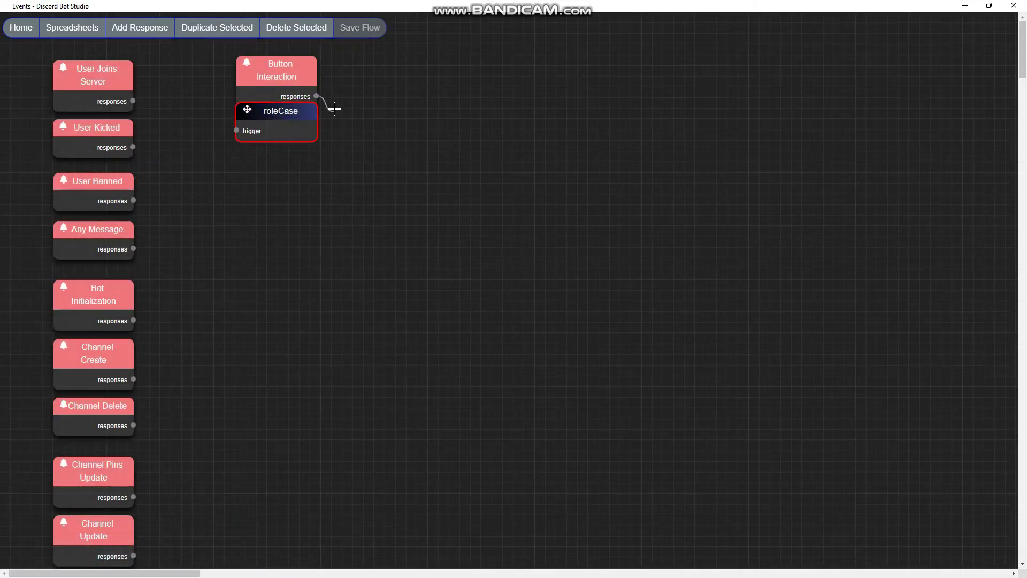
- Wire Button Interaction to roleCase, switching on buttoninteraction.customId with cases blue and green
left_click_drag(333, 108, 236, 130)
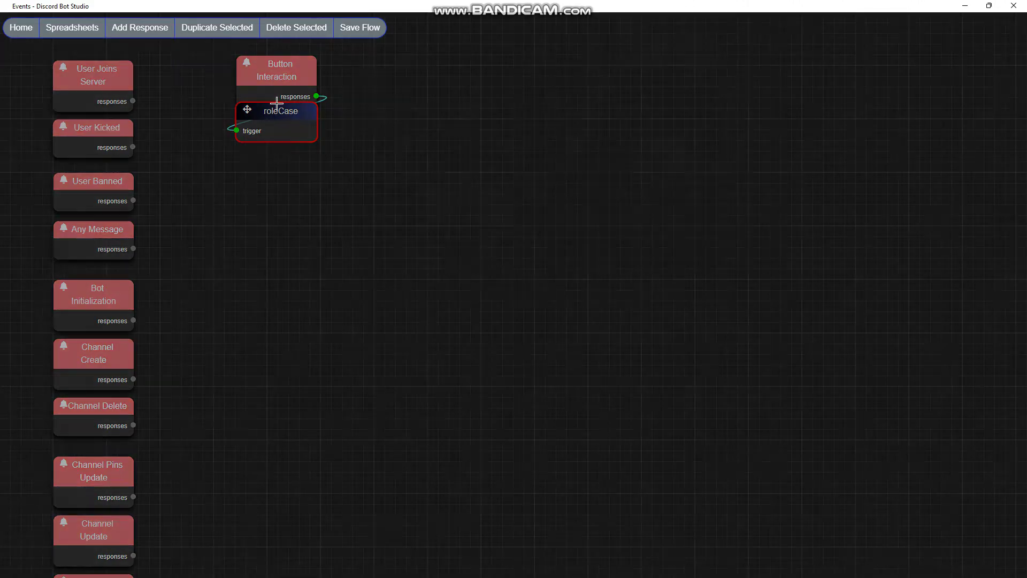
double_click(277, 105)
left_click(463, 94)
left_click(660, 98)
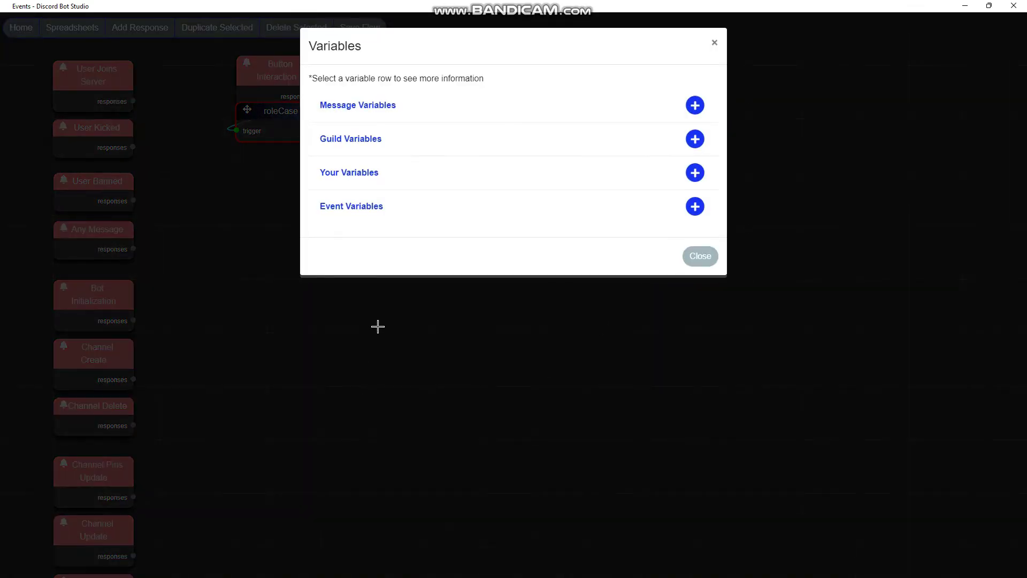
left_click(346, 217)
scroll(401, 369, "down", 3)
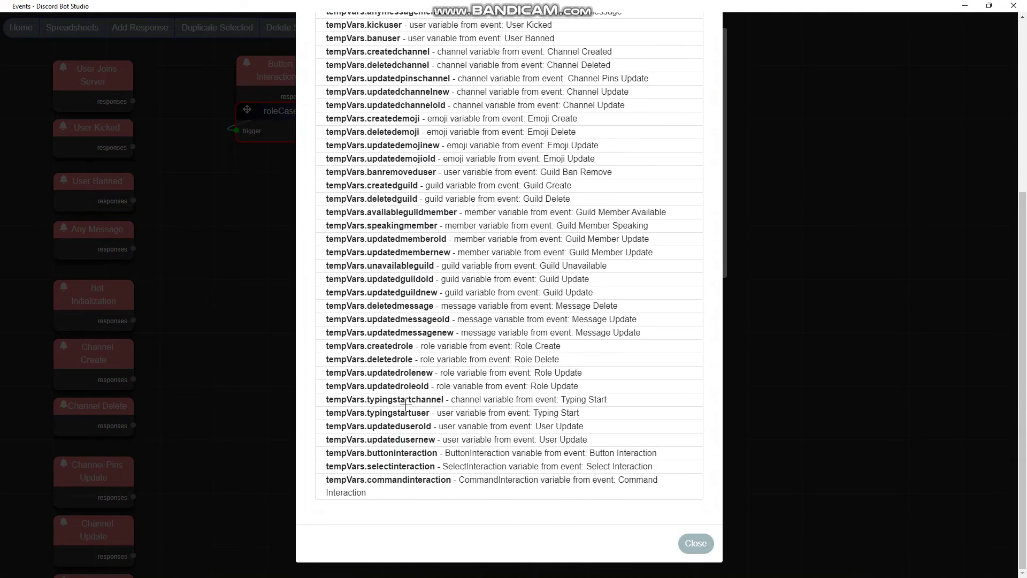
left_click(377, 453)
scroll(353, 417, "down", 5)
scroll(338, 397, "down", 3)
scroll(332, 374, "down", 3)
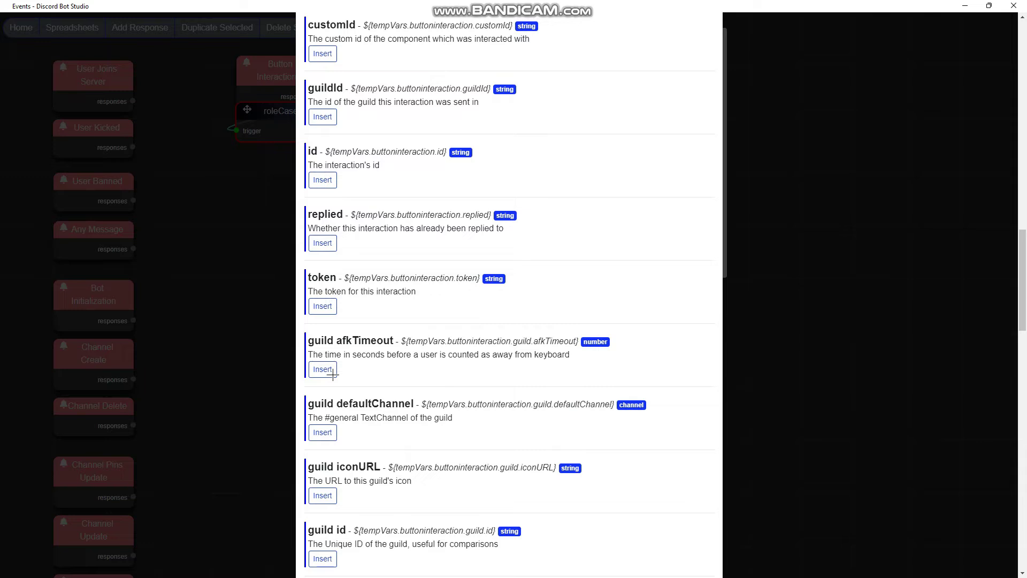
scroll(331, 371, "up", 2)
left_click(322, 214)
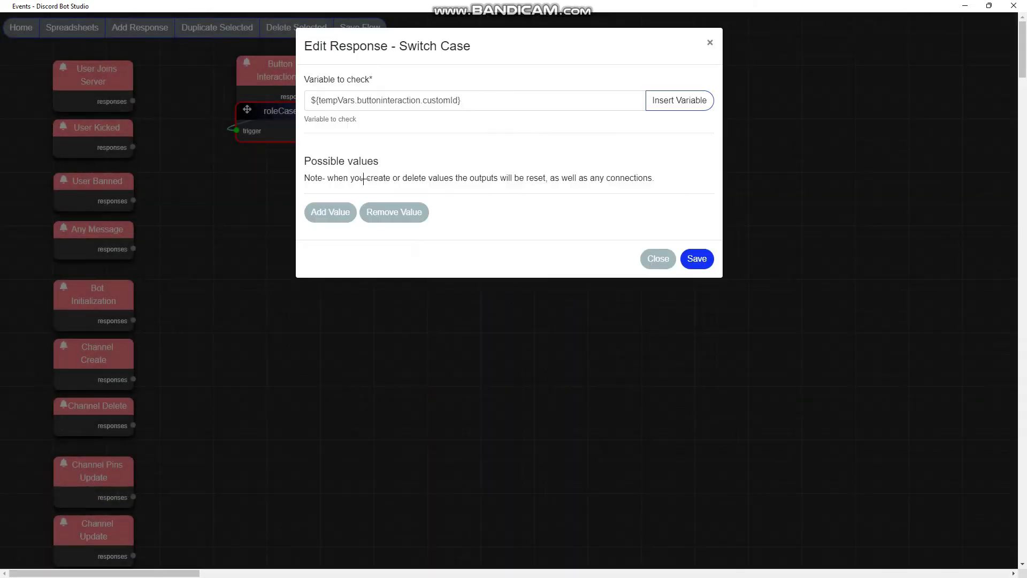
double_click(321, 214)
type("blue")
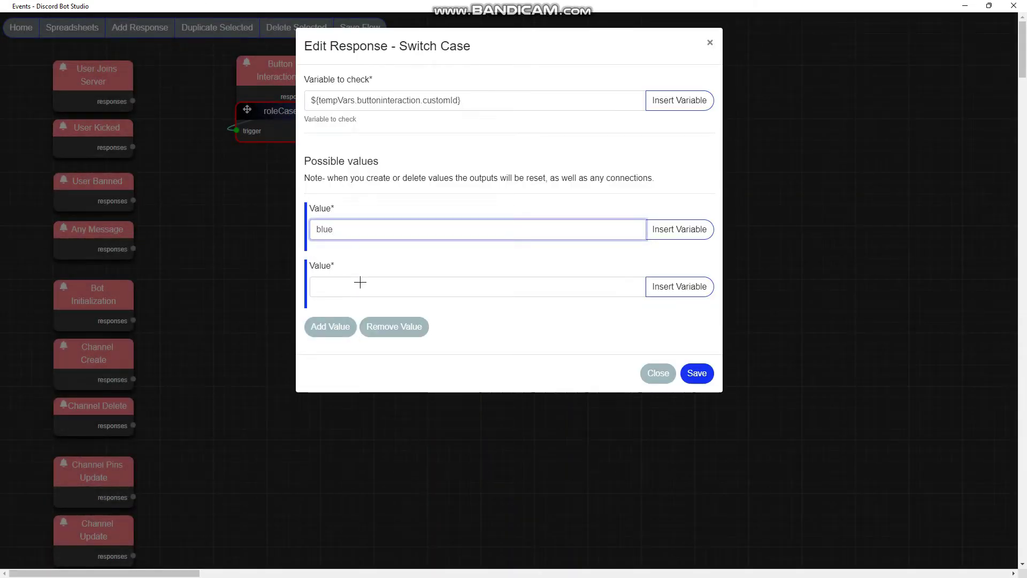
left_click(360, 287)
type("gr")
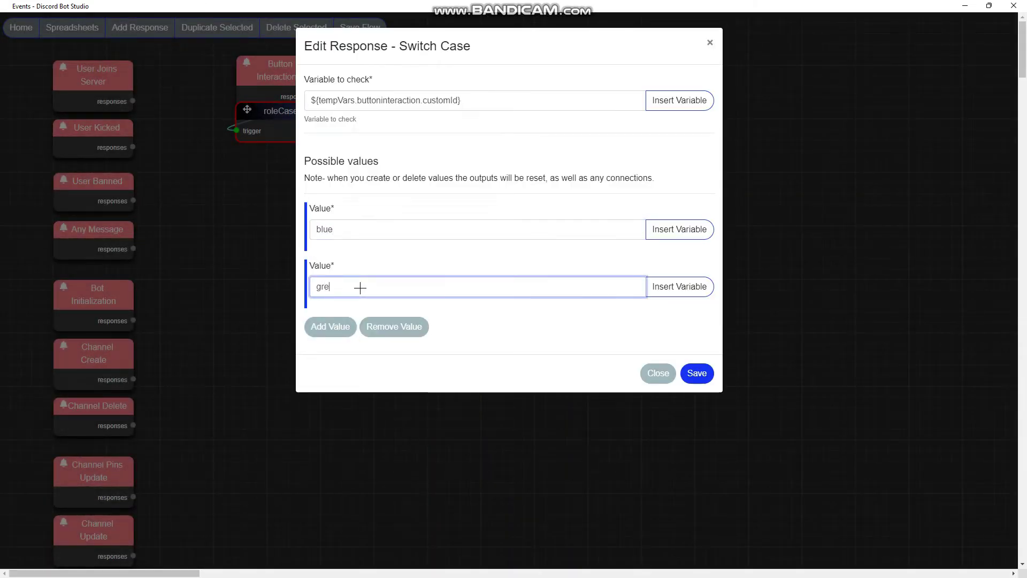
type("en")
left_click(694, 372)
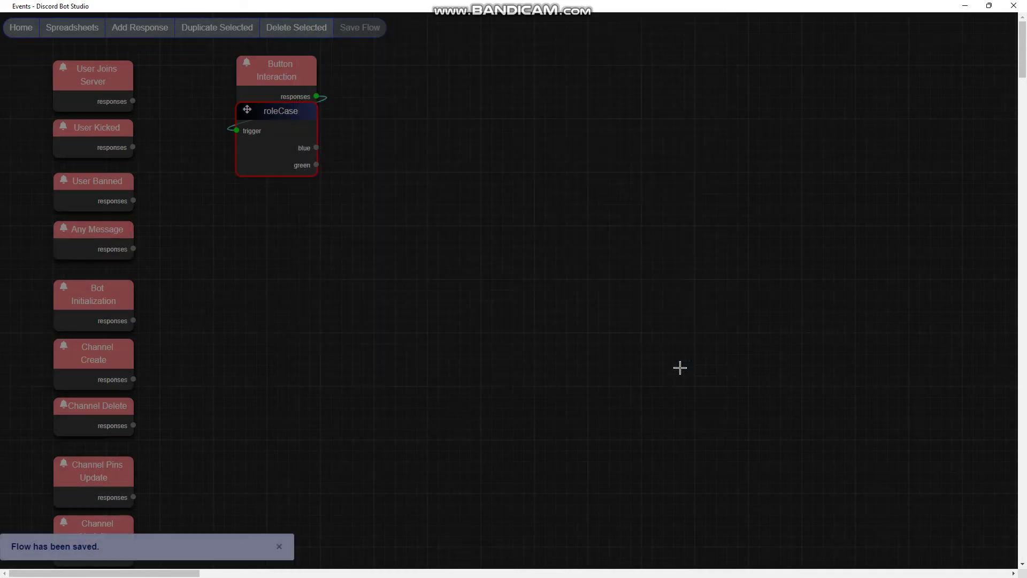
- Create a Check If User Has Role response roleCheck fed by roleCase's blue case
left_click(128, 29)
left_click(401, 138)
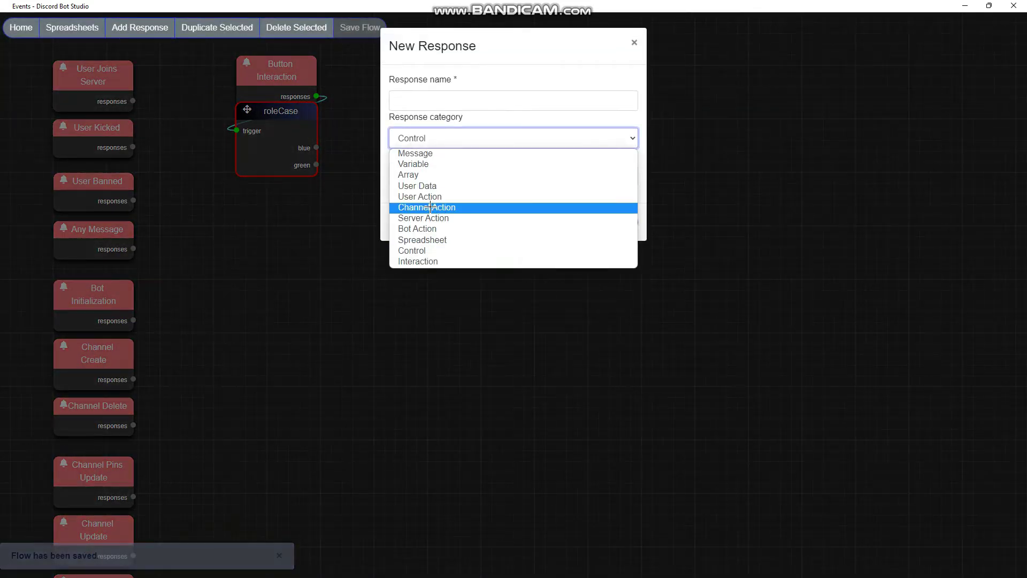
left_click(417, 191)
left_click(433, 223)
left_click(428, 102)
type("roleCheck")
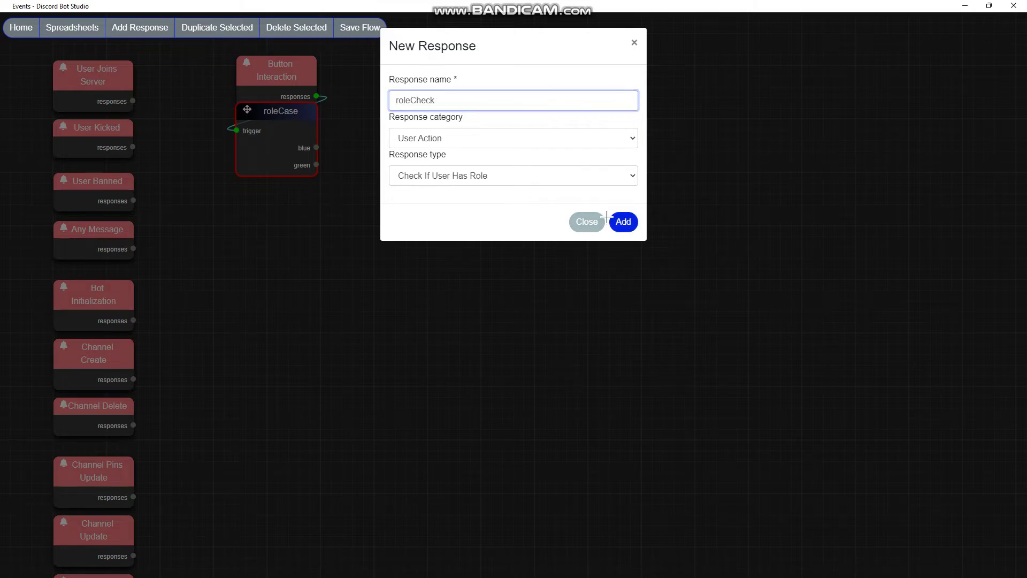
left_click(623, 221)
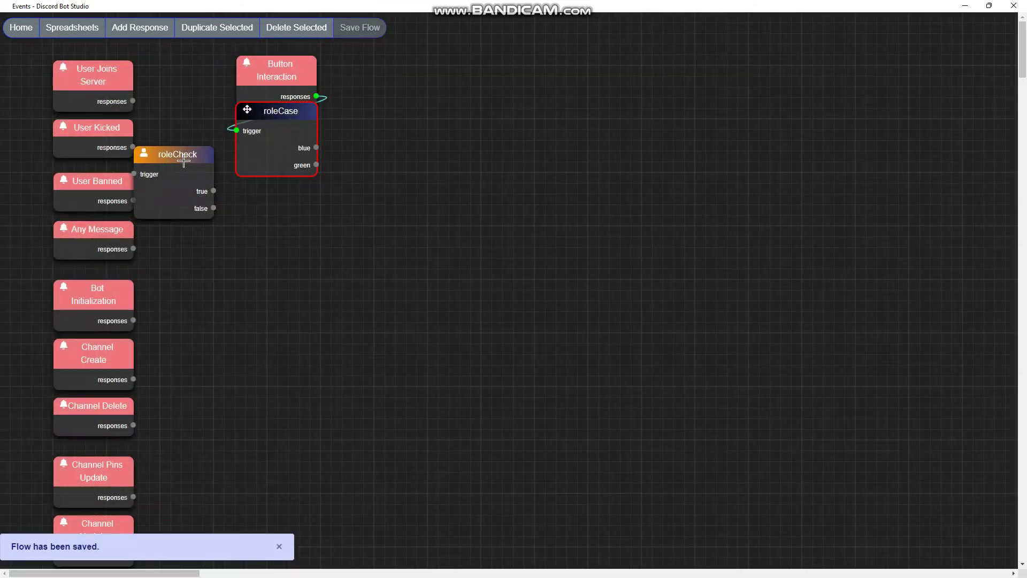
mouse_move(183, 156)
left_mouse_down()
mouse_move(389, 113)
mouse_move(379, 112)
left_mouse_up()
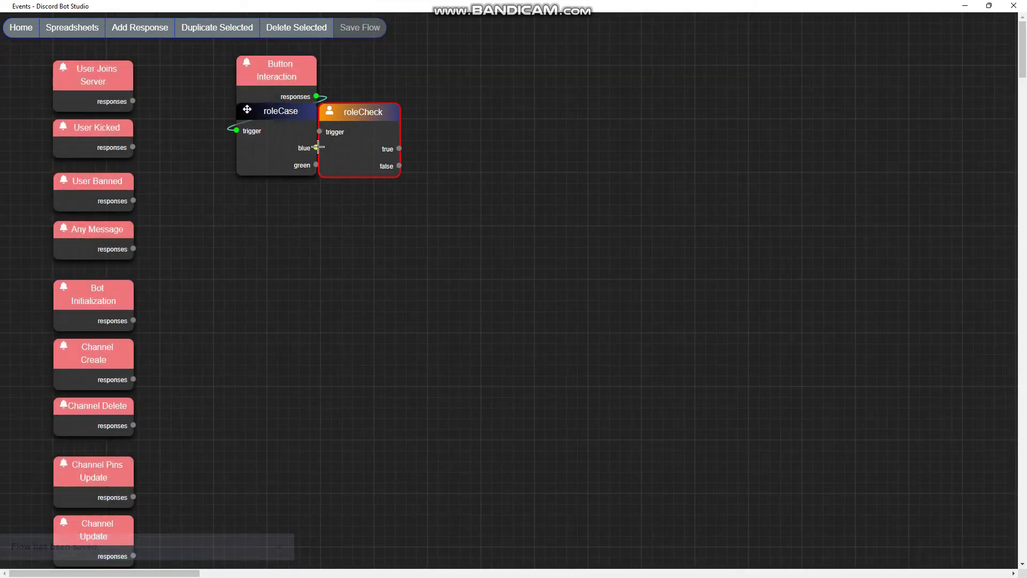
left_click_drag(315, 148, 319, 132)
- Create a second Check If User Has Role response, roleCheck2, under roleCase
left_click(140, 27)
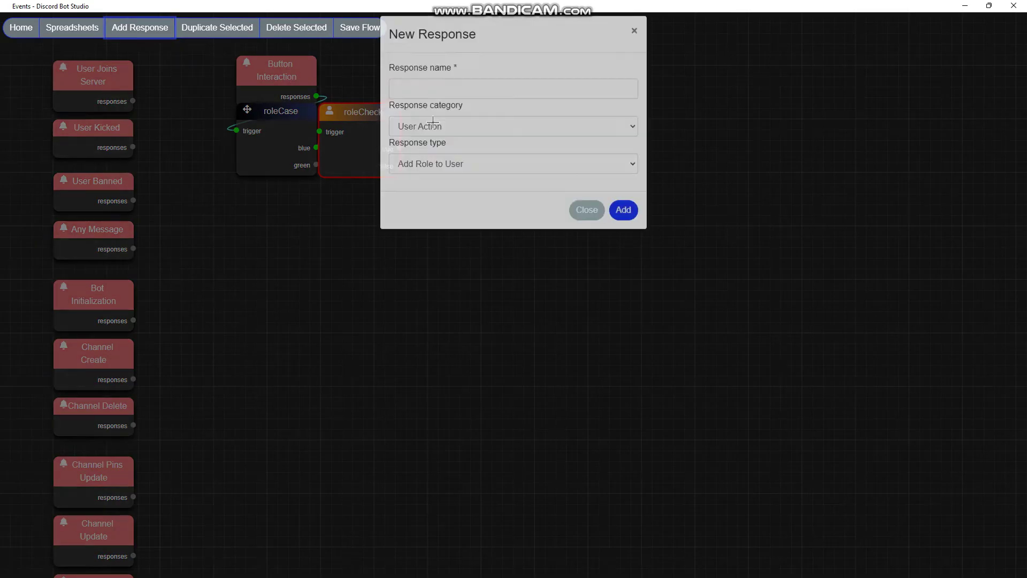
left_click(426, 175)
left_click(427, 222)
left_click(415, 103)
type("roleCheck2")
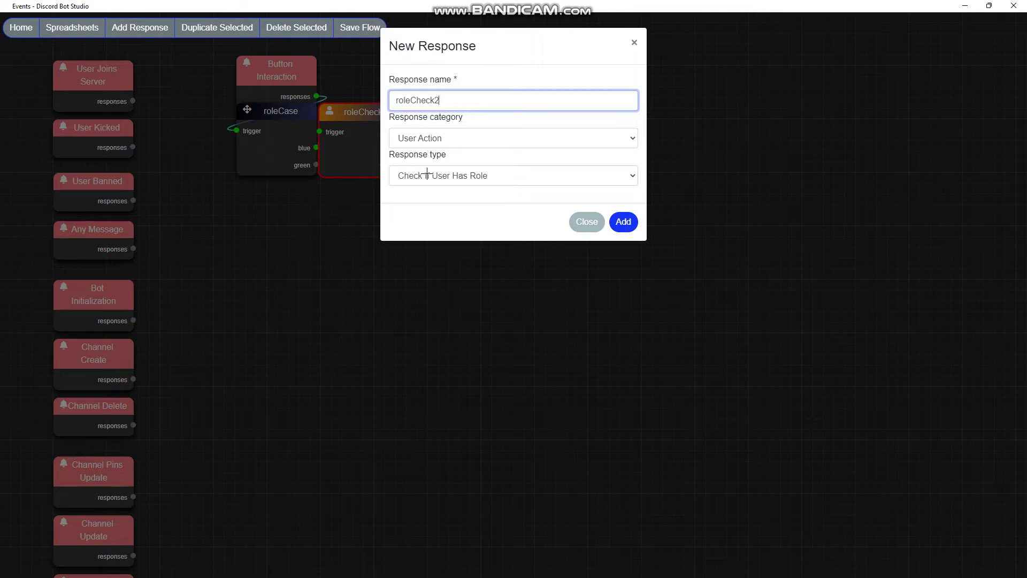
left_click(623, 222)
mouse_move(230, 172)
left_mouse_down()
mouse_move(275, 196)
mouse_move(294, 182)
mouse_move(225, 190)
mouse_move(237, 198)
left_mouse_up()
double_click(348, 117)
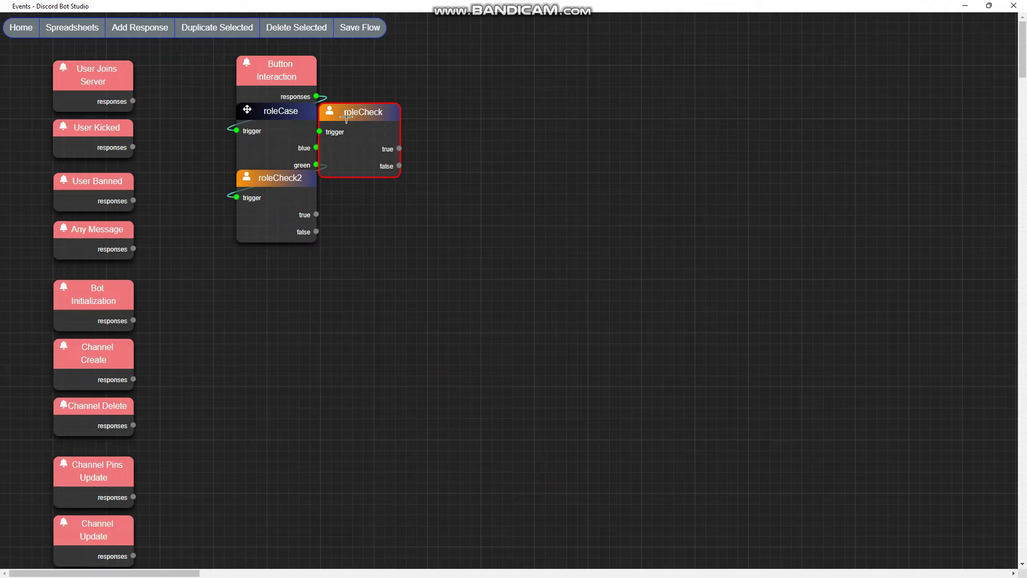
- Have roleCheck test member.id for the Blue role
left_click(678, 103)
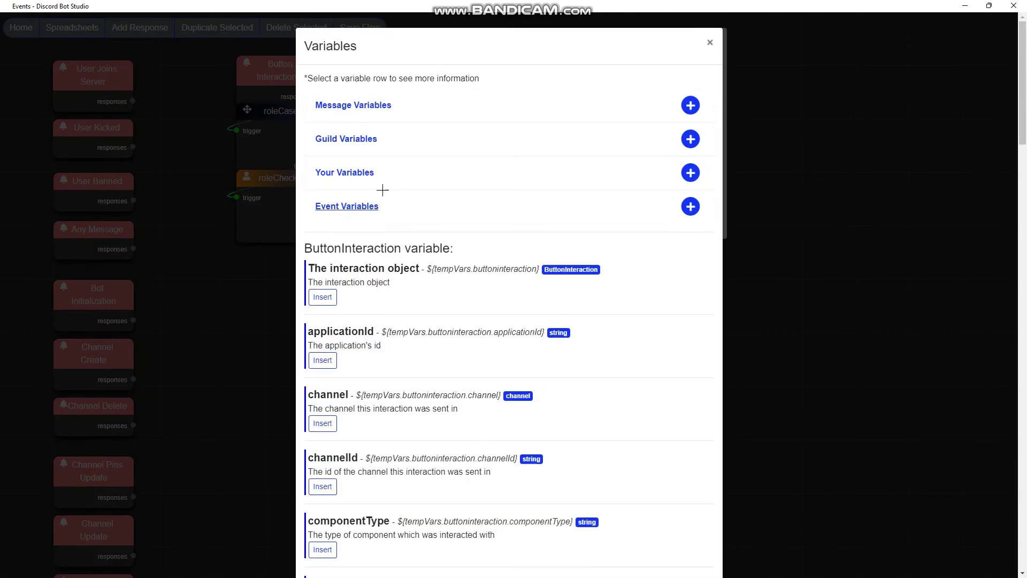
scroll(377, 287, "down", 6)
scroll(378, 289, "down", 6)
scroll(377, 291, "down", 5)
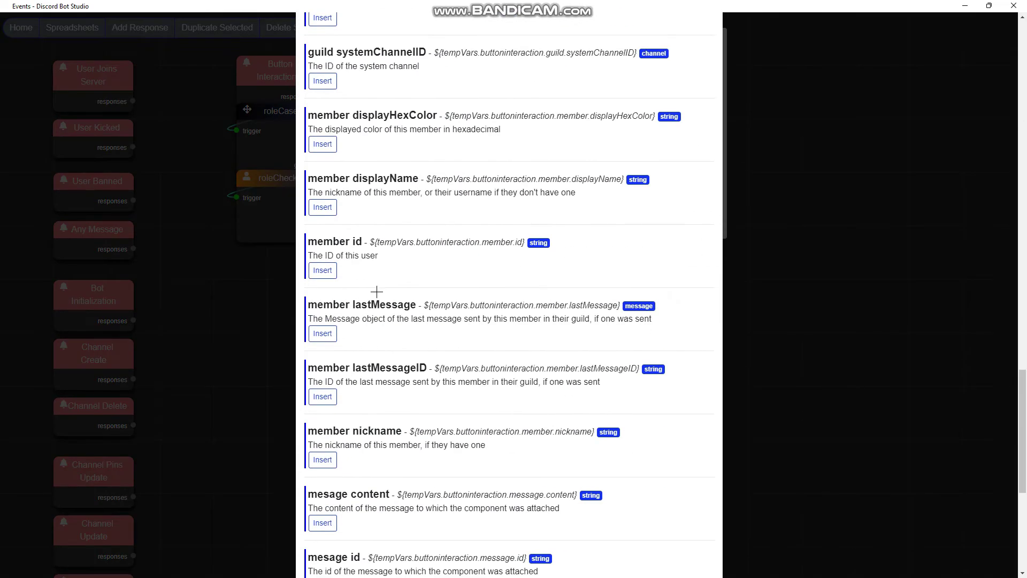
triple_click(407, 241)
left_click_drag(370, 242, 525, 242)
key("ctrl+c")
left_click(323, 270)
type("Blue")
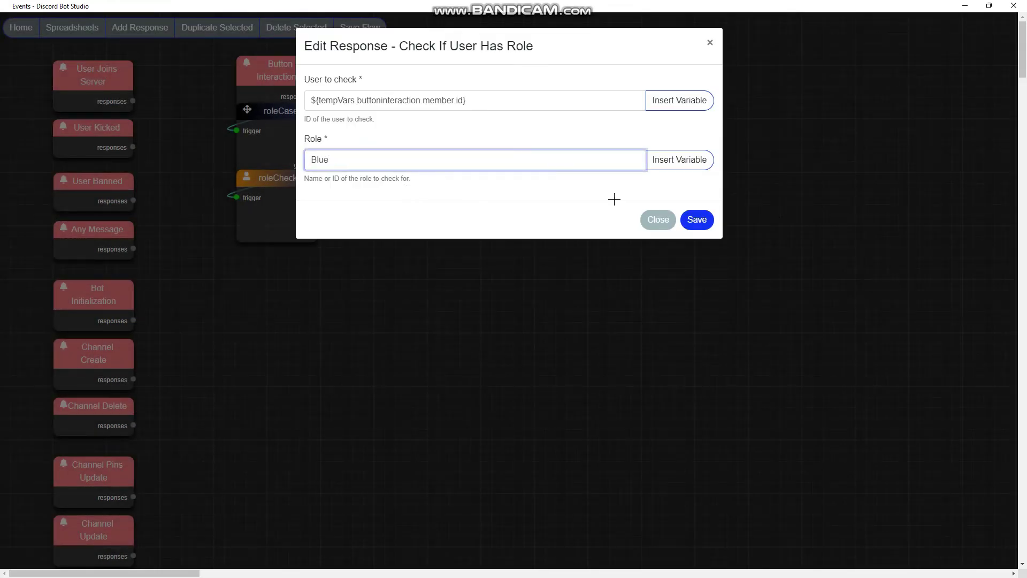
left_click(697, 219)
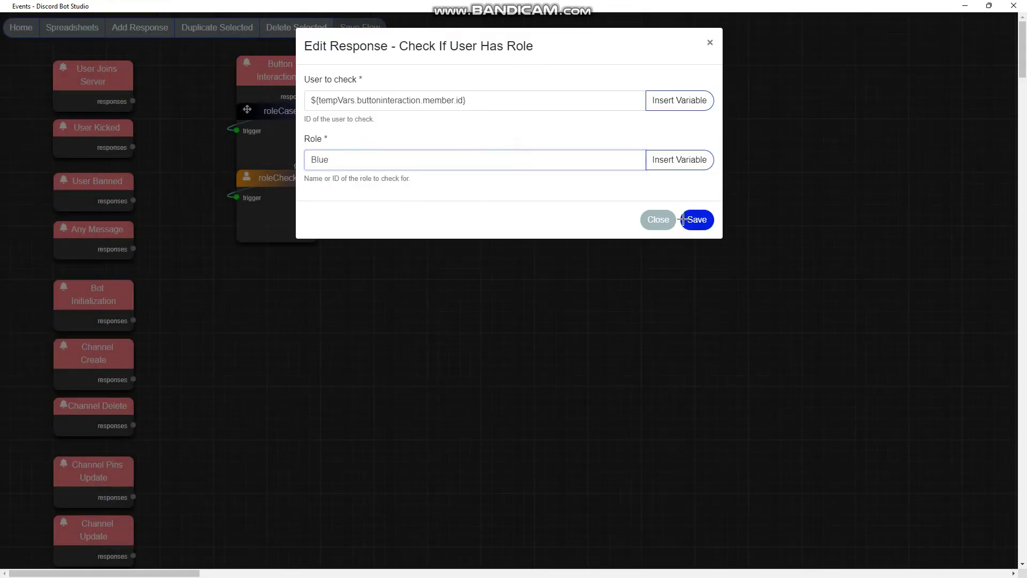
- Have roleCheck2 test the pasted member.id for the Green role
double_click(277, 178)
left_click(347, 107)
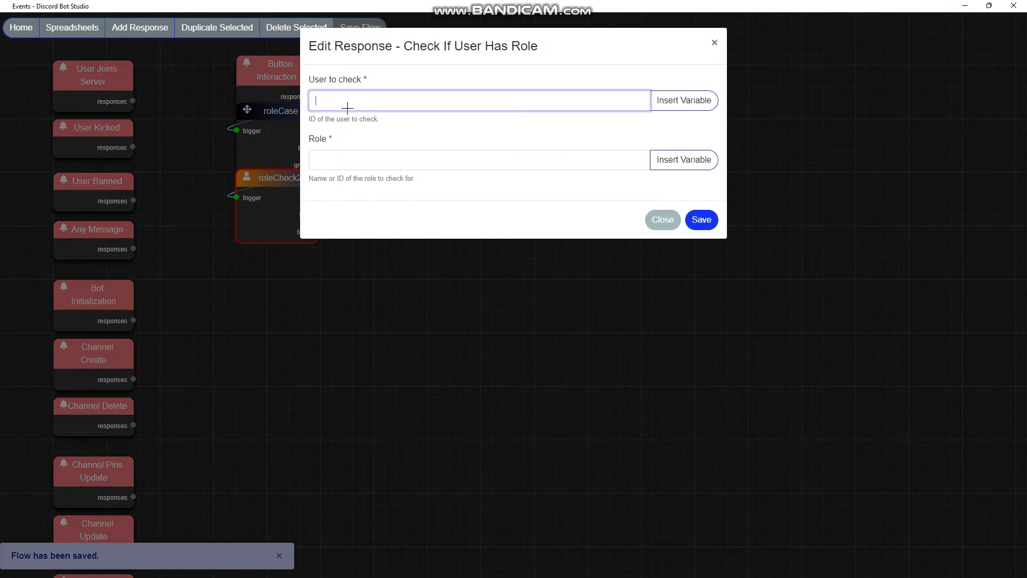
key("ctrl+v")
left_click(345, 159)
type("Green")
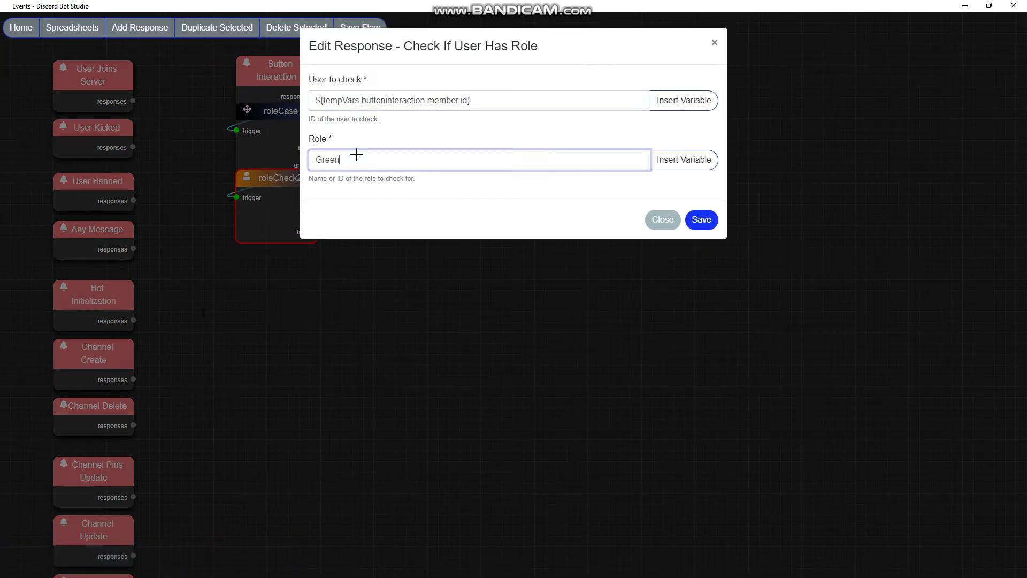
left_click(701, 219)
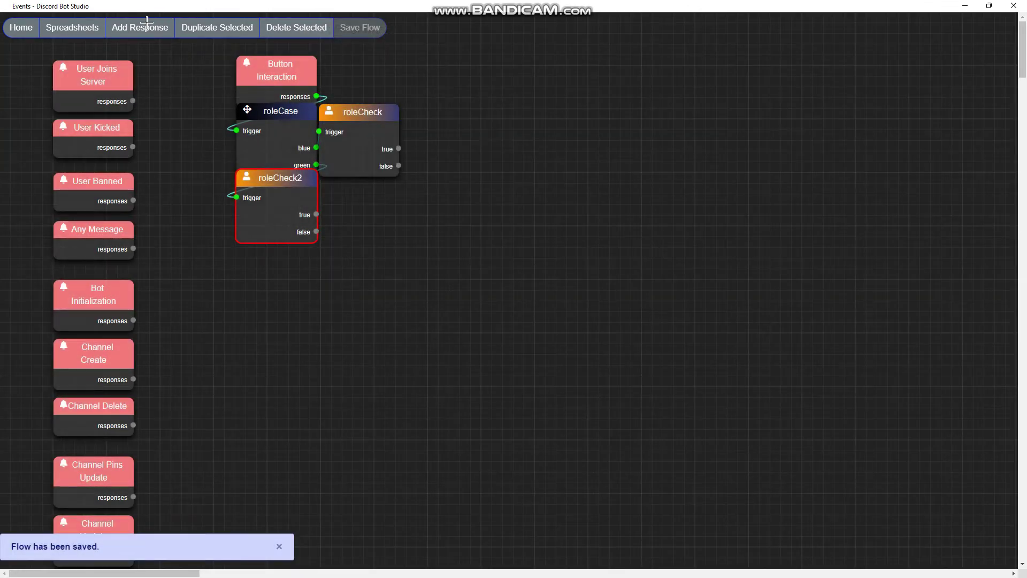
- Create a Remove Role From User response named roleRemove on roleCheck's true outcome
left_click(141, 26)
left_click(421, 175)
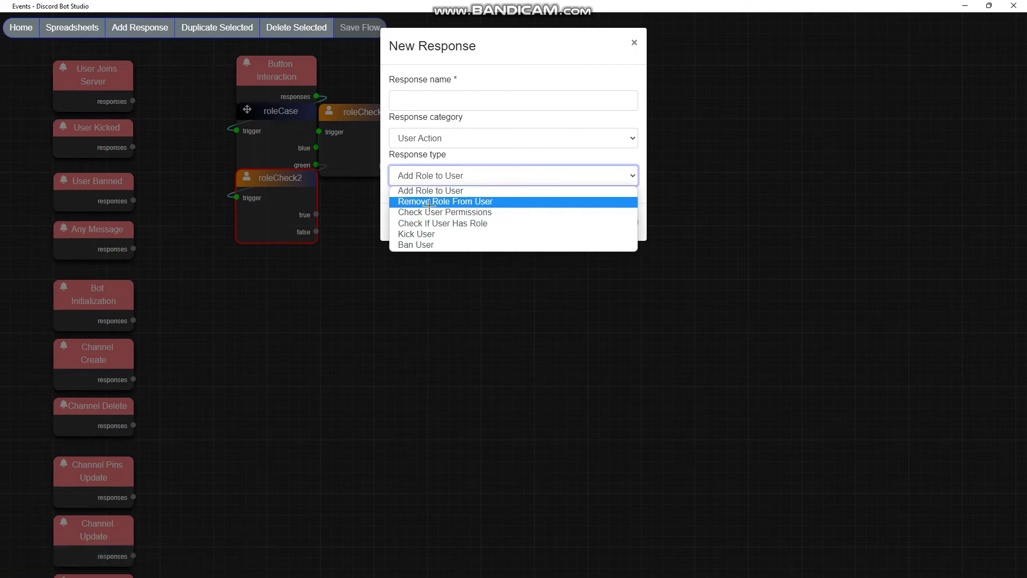
left_click(429, 202)
left_click(443, 97)
type("roleRemove")
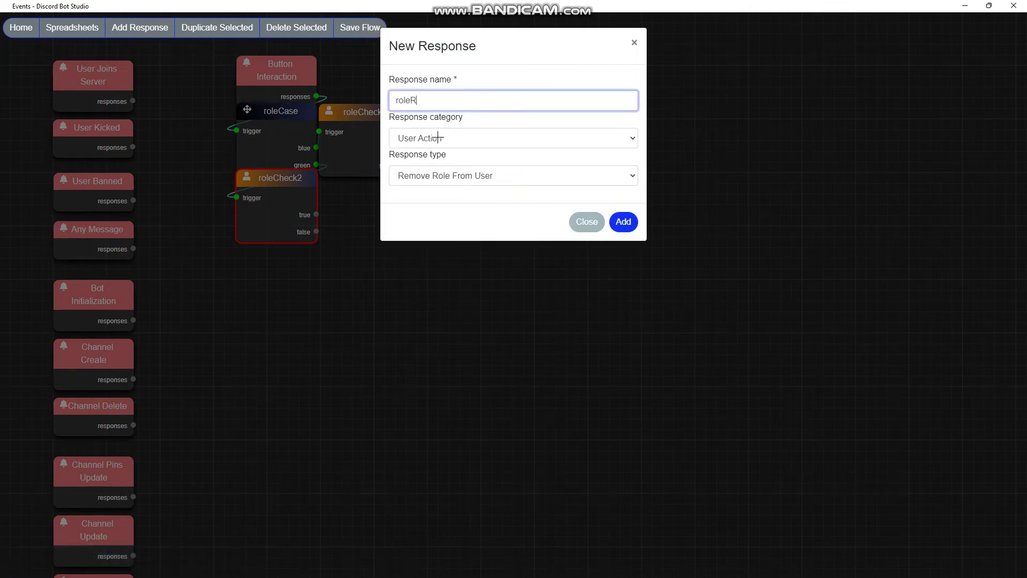
left_click(618, 222)
mouse_move(180, 155)
left_mouse_down()
mouse_move(448, 125)
mouse_move(446, 115)
left_mouse_up()
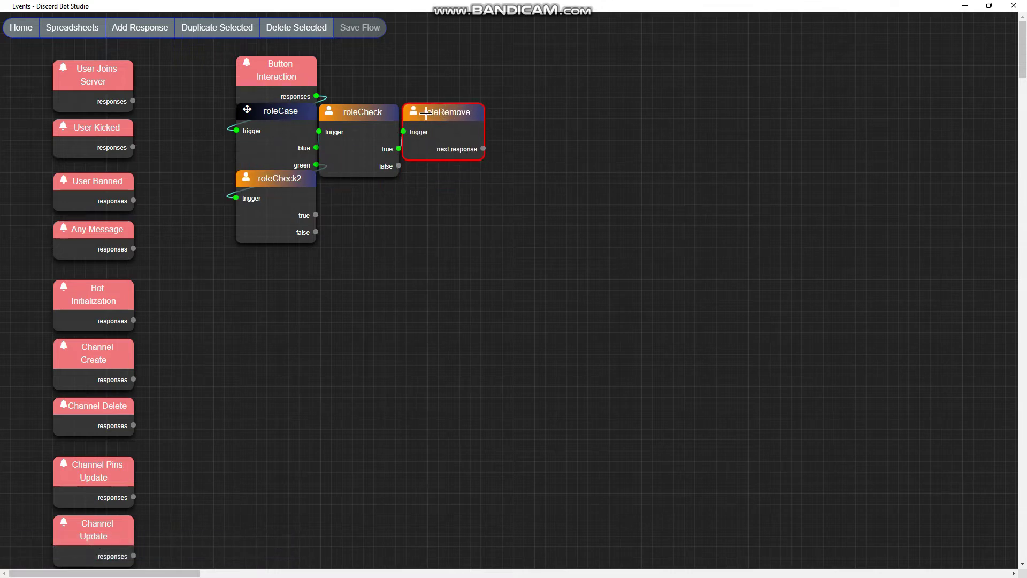
- Set roleRemove to remove Blue from member.id with reason 'Remove role button clicked'
double_click(426, 112)
key("ctrl+v")
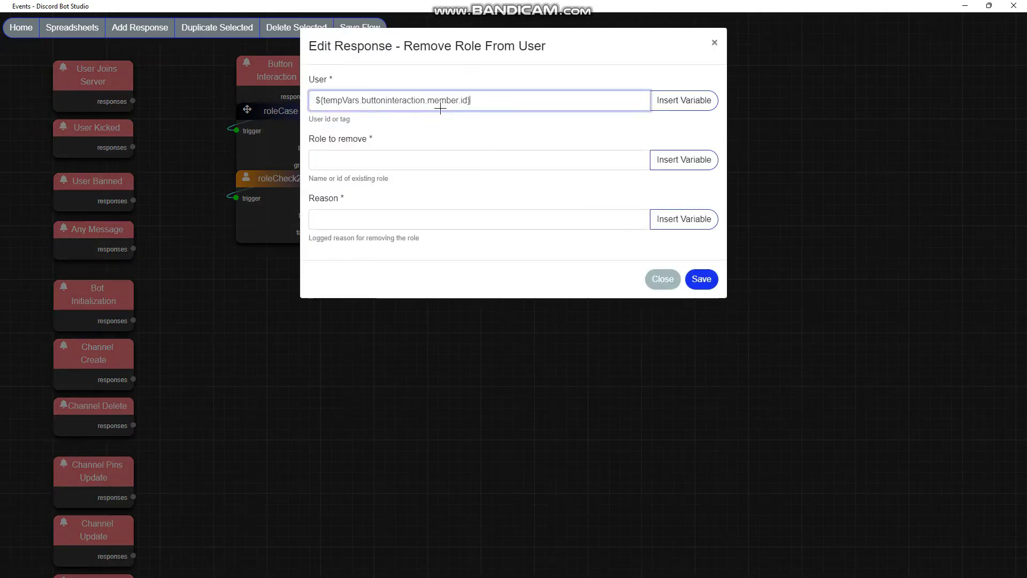
left_click(357, 161)
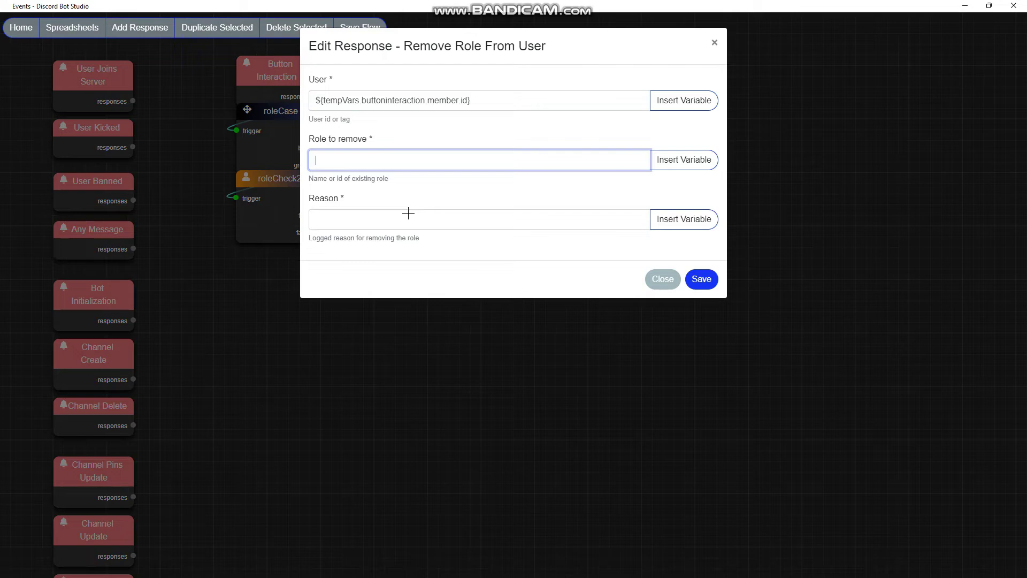
type("Bue")
left_click(396, 214)
type("t")
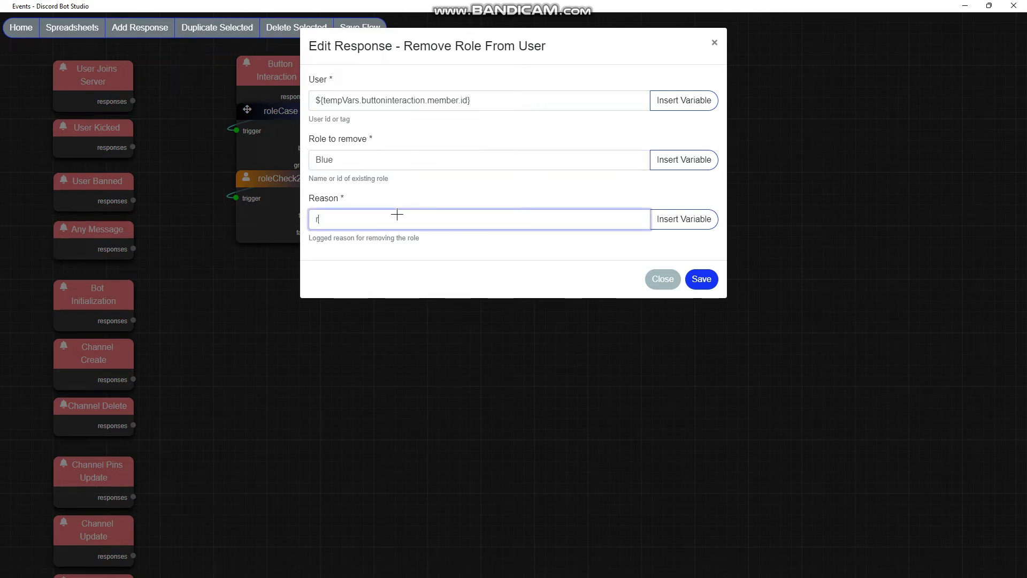
key("BackSpace")
type("Remove role button clicked.")
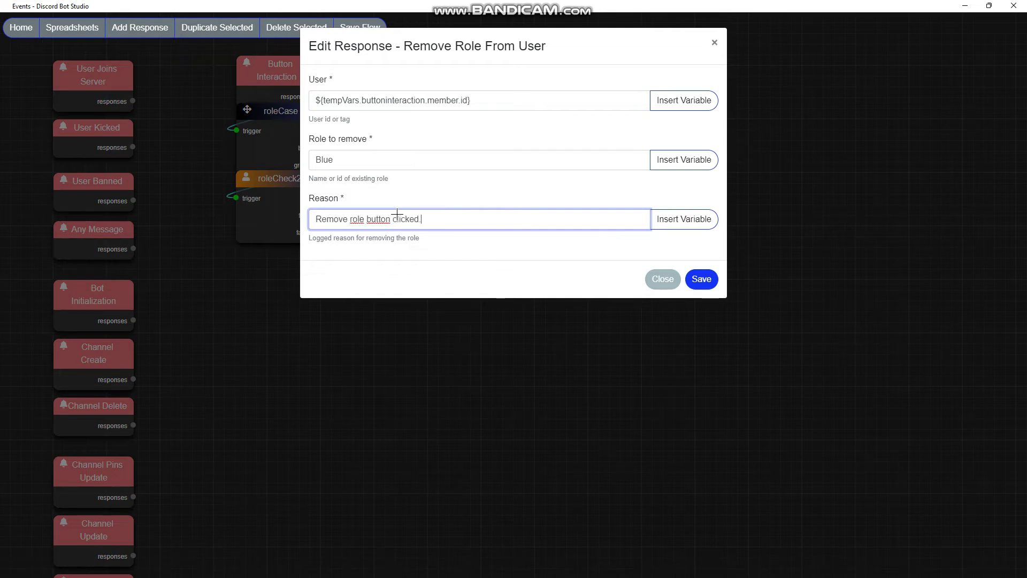
left_click(701, 278)
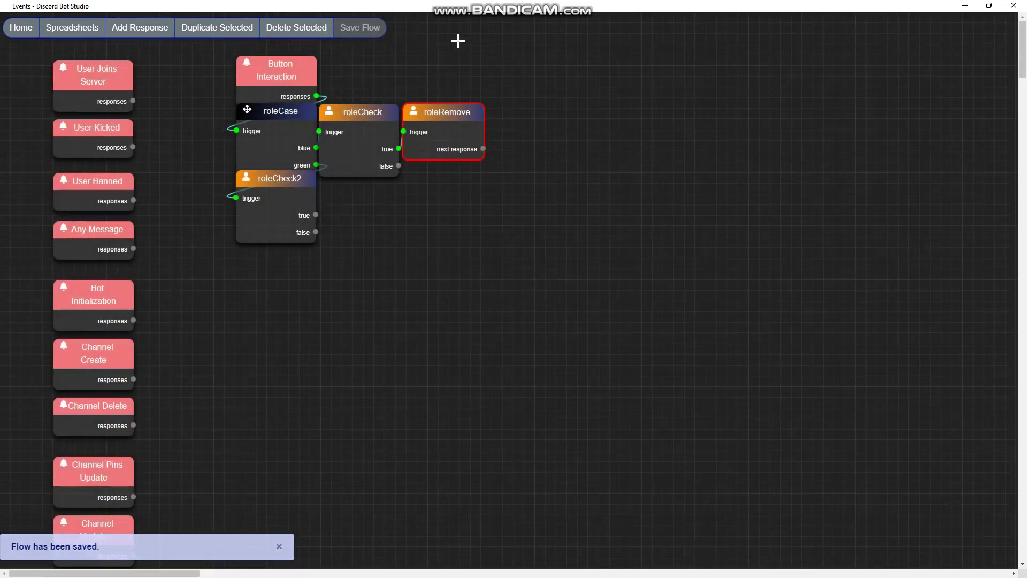
left_click(216, 28)
- Attach roleRemove_1 to roleCheck2's true outcome and change its role to Green
mouse_move(171, 145)
left_mouse_down()
mouse_move(344, 185)
mouse_move(330, 199)
left_mouse_up()
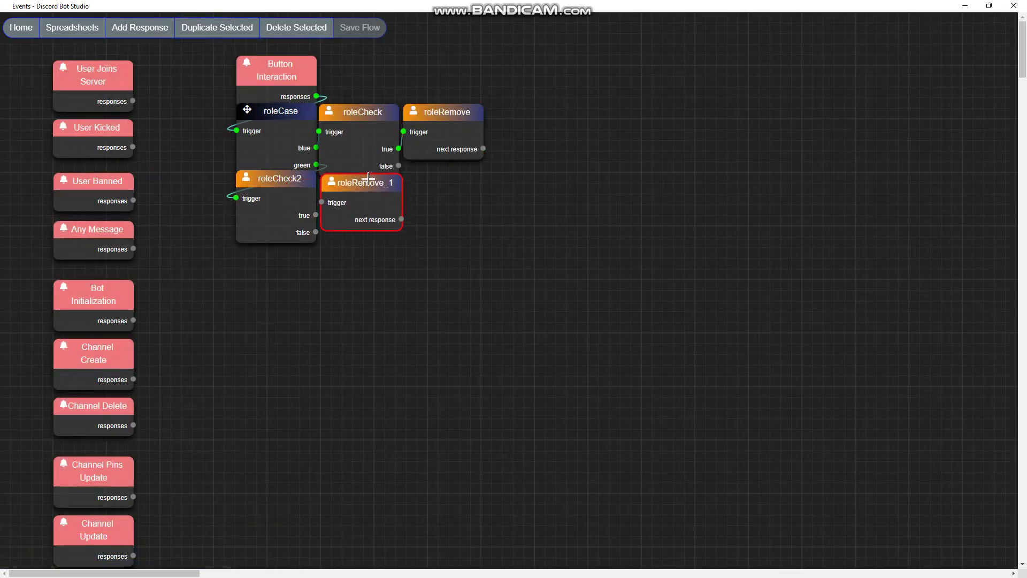
double_click(336, 185)
double_click(342, 162)
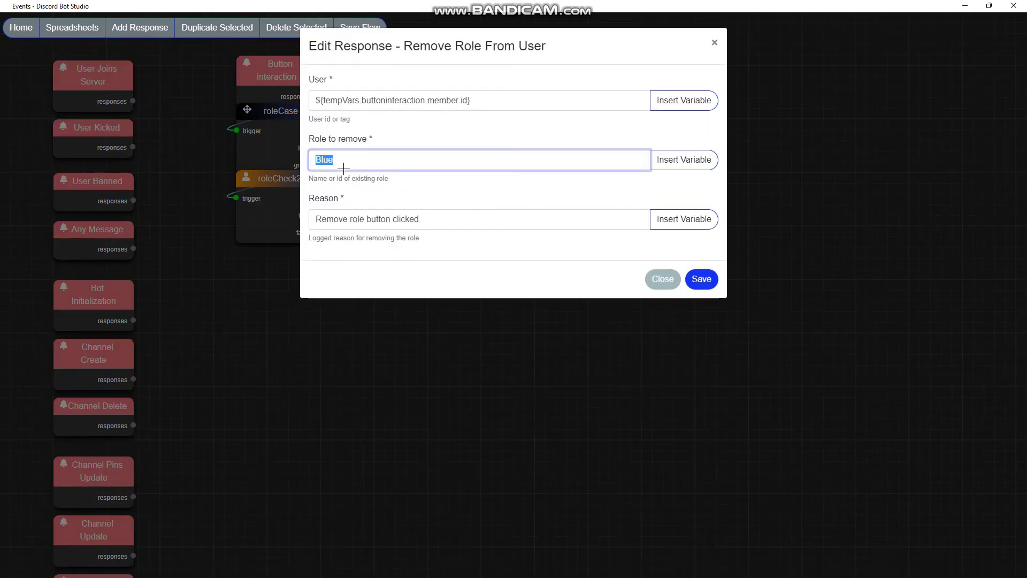
type("Ge")
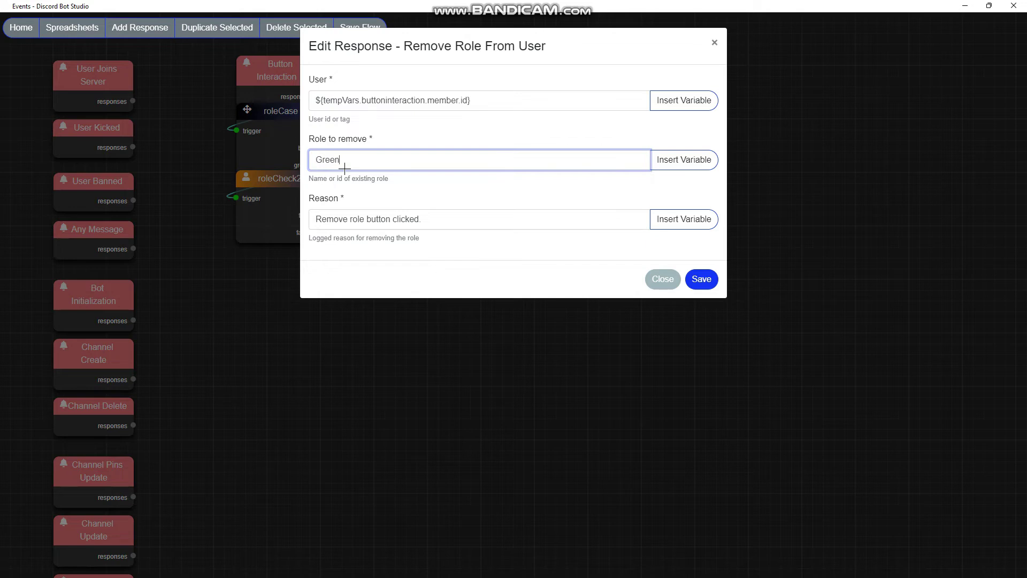
left_click(705, 279)
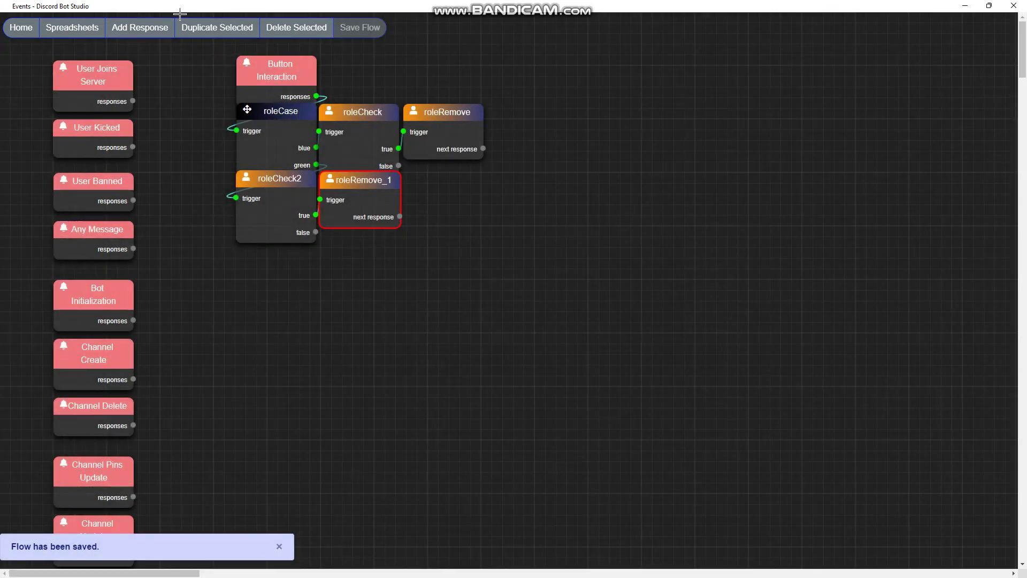
left_click(142, 26)
- Create a User Action response roleAdd beside roleCheck that gives member.id the Blue role
left_click(414, 138)
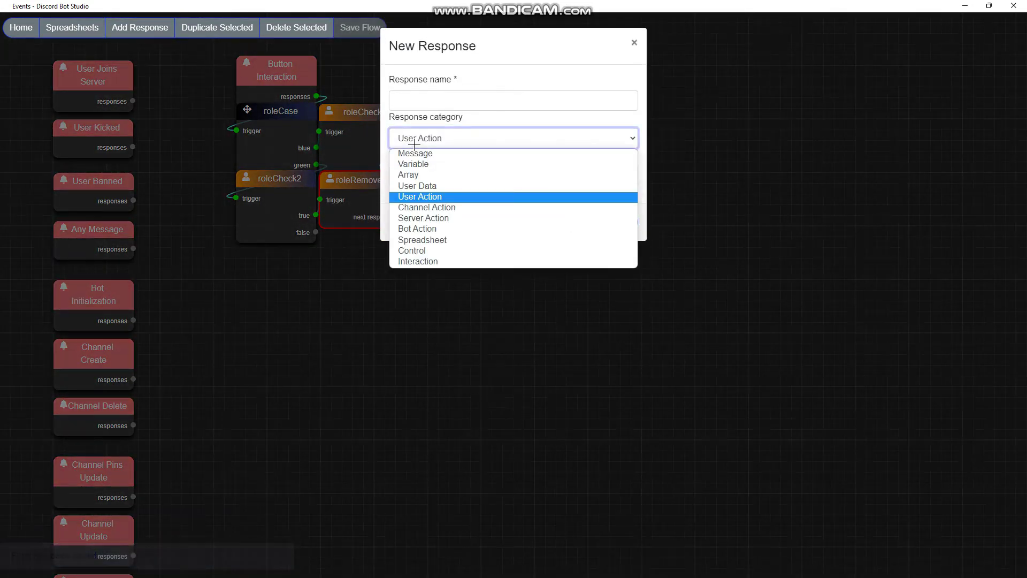
left_click(419, 196)
left_click(431, 175)
left_click(421, 106)
type("roleAdd")
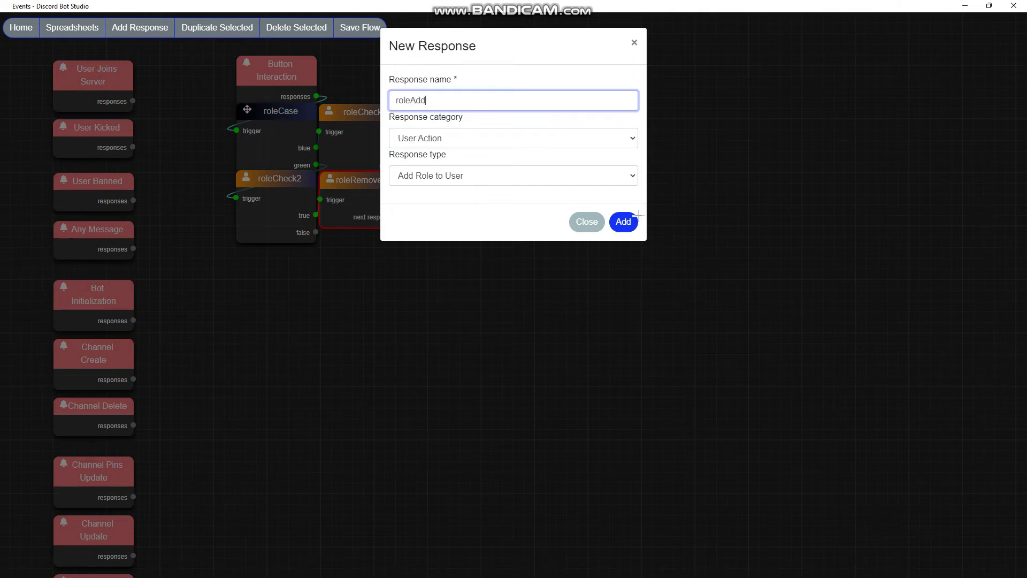
left_click(624, 222)
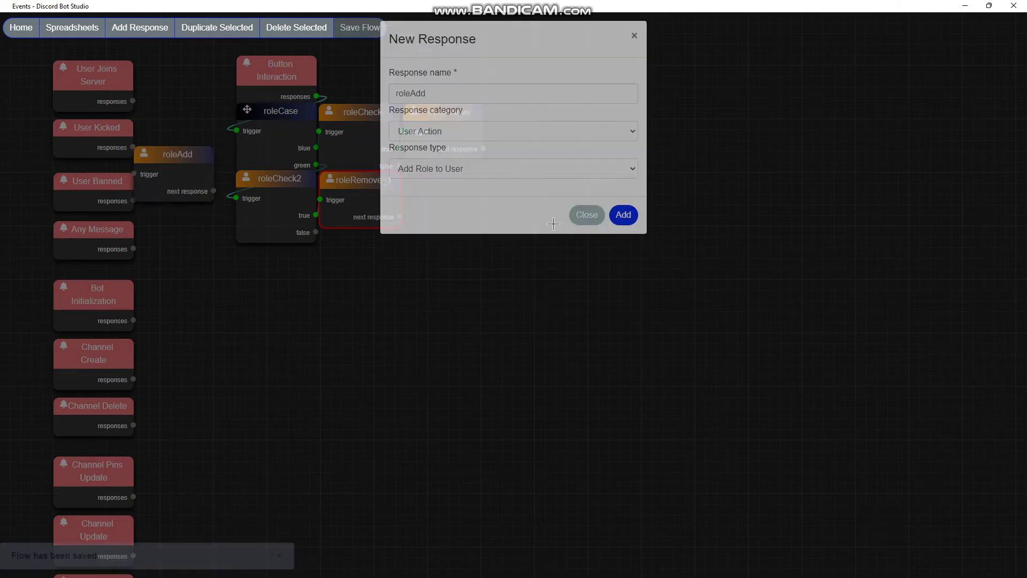
mouse_move(210, 172)
left_mouse_down()
mouse_move(416, 163)
mouse_move(418, 208)
mouse_move(352, 60)
left_mouse_up()
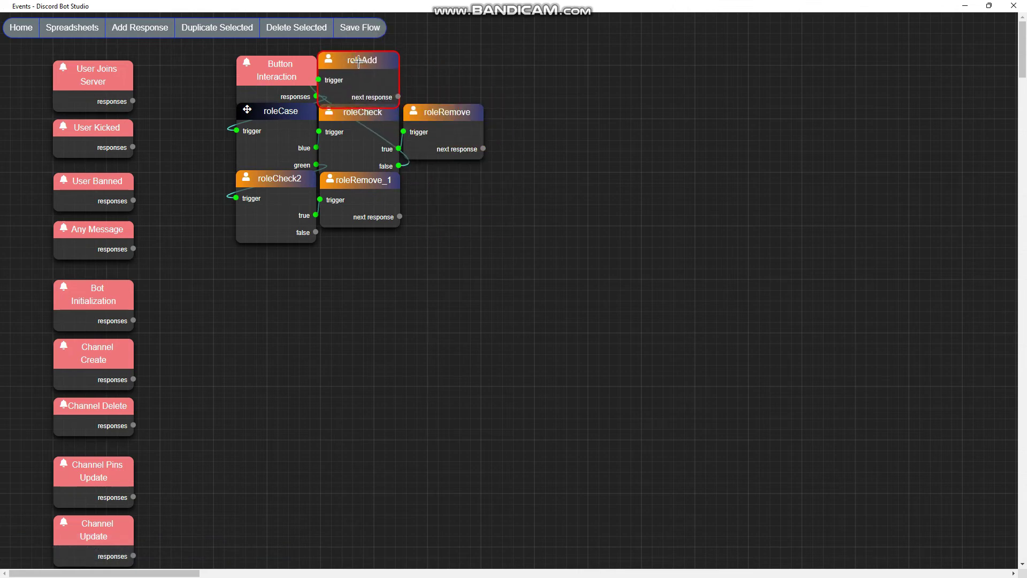
double_click(359, 61)
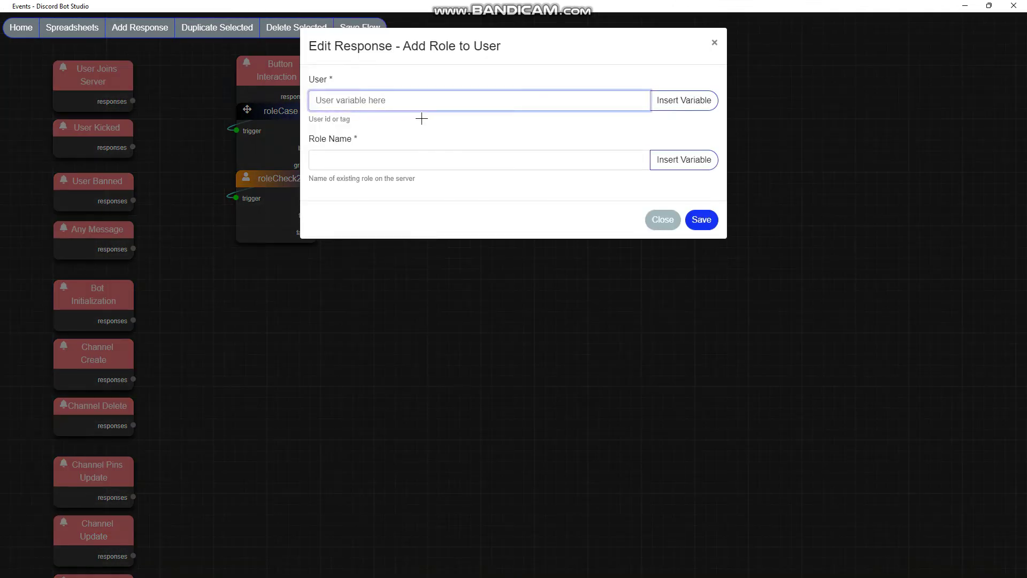
key("ctrl+v")
left_click(366, 166)
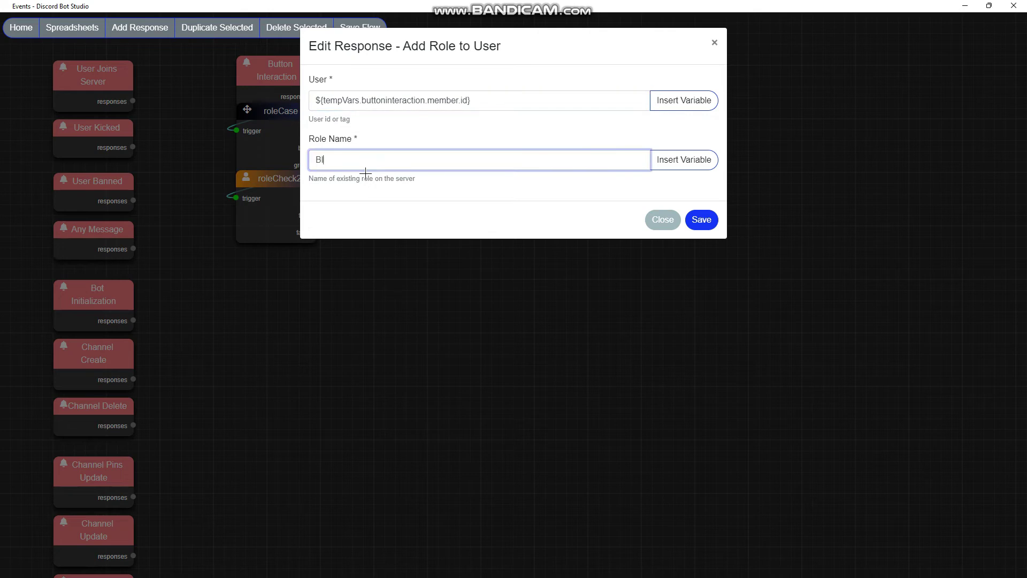
left_click(700, 219)
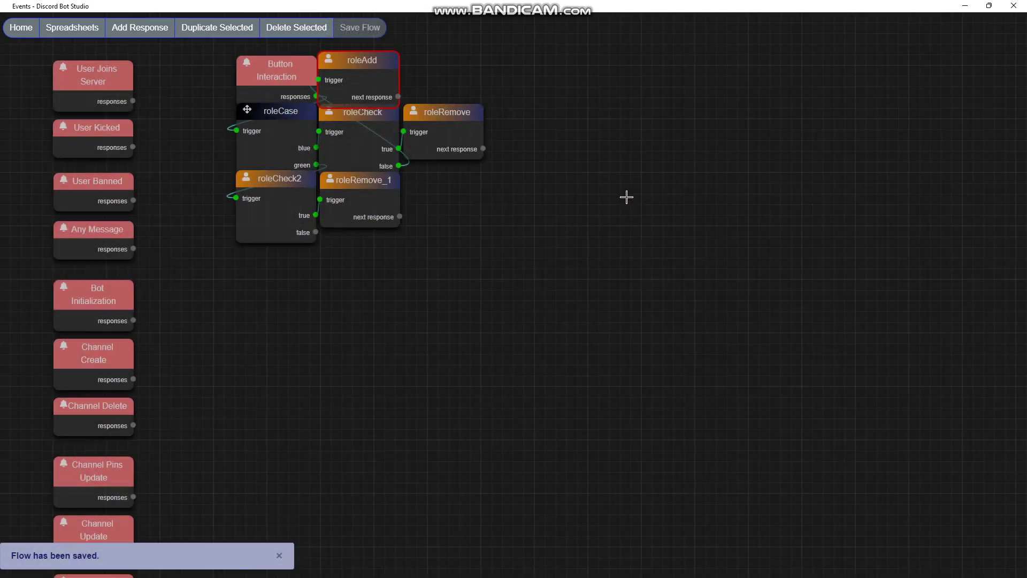
- Duplicate it as roleAdd_1 on roleCheck2's false branch, granting Green instead
left_click(218, 28)
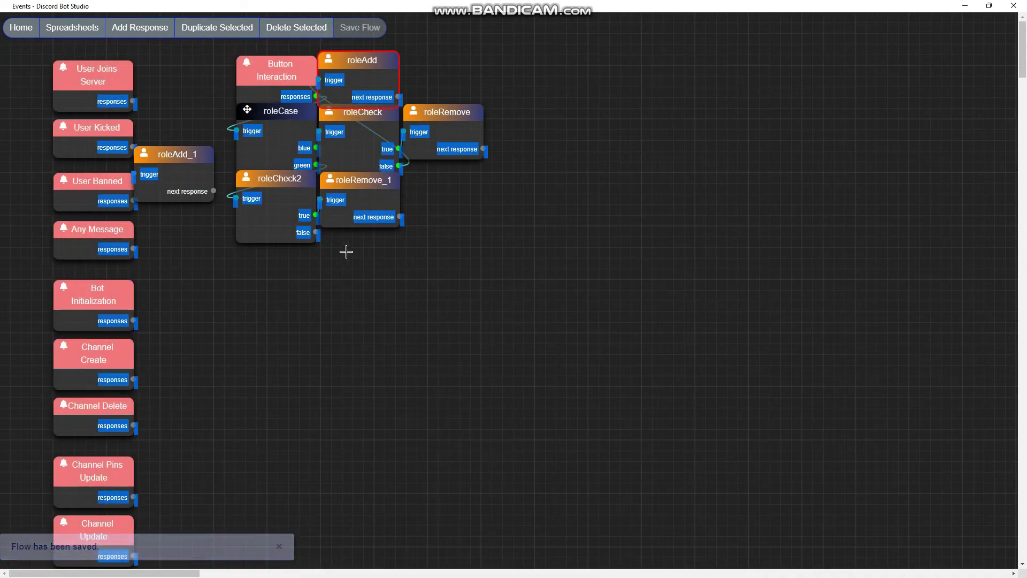
mouse_move(185, 152)
left_mouse_down()
mouse_move(352, 239)
mouse_move(338, 235)
left_mouse_up()
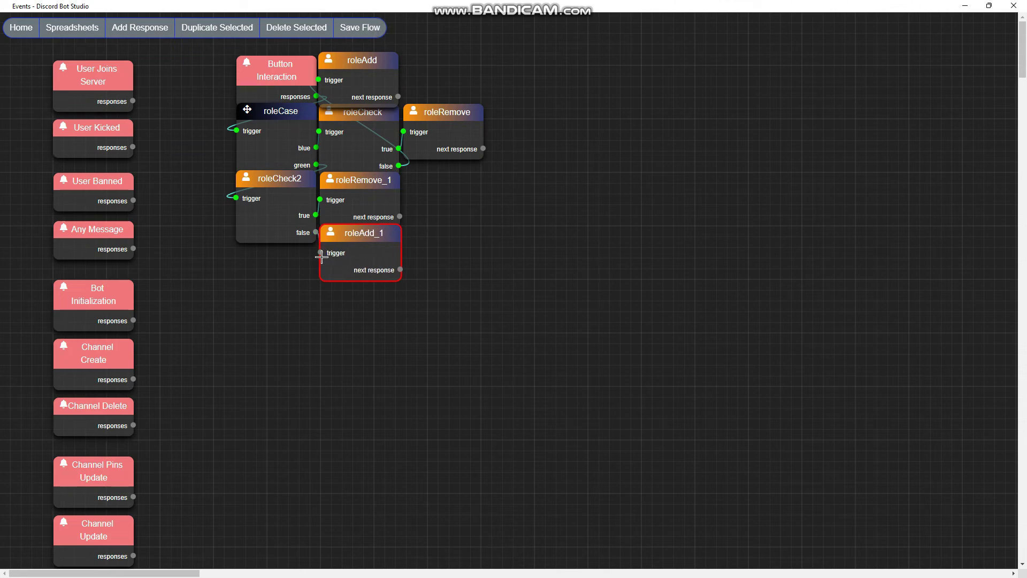
double_click(325, 245)
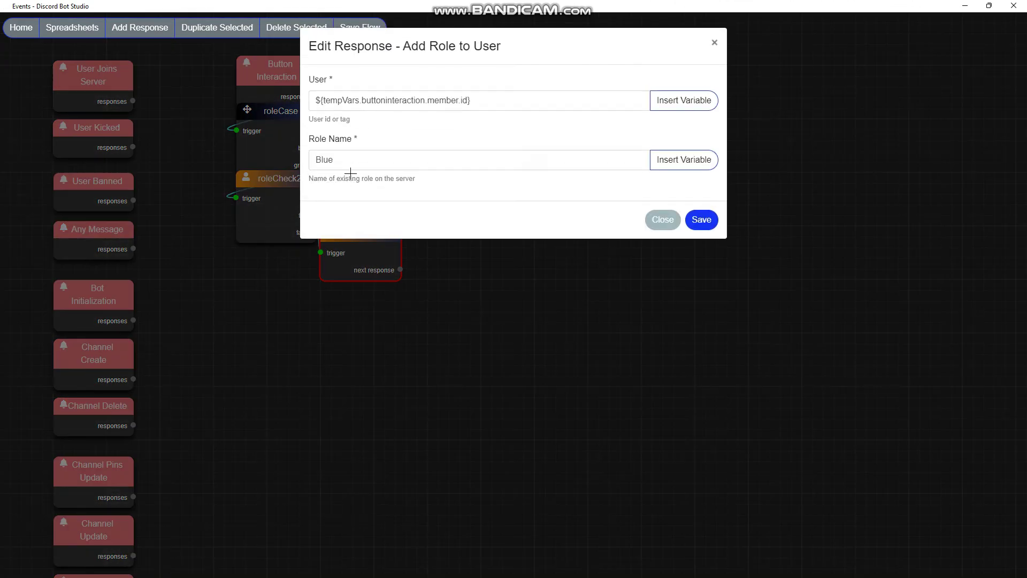
double_click(350, 160)
type("Green")
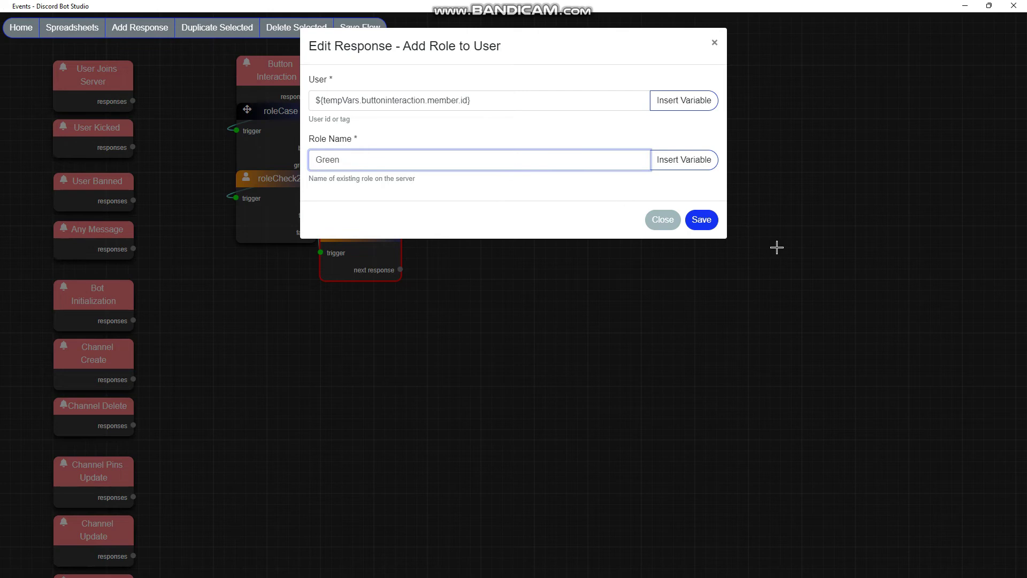
left_click(695, 220)
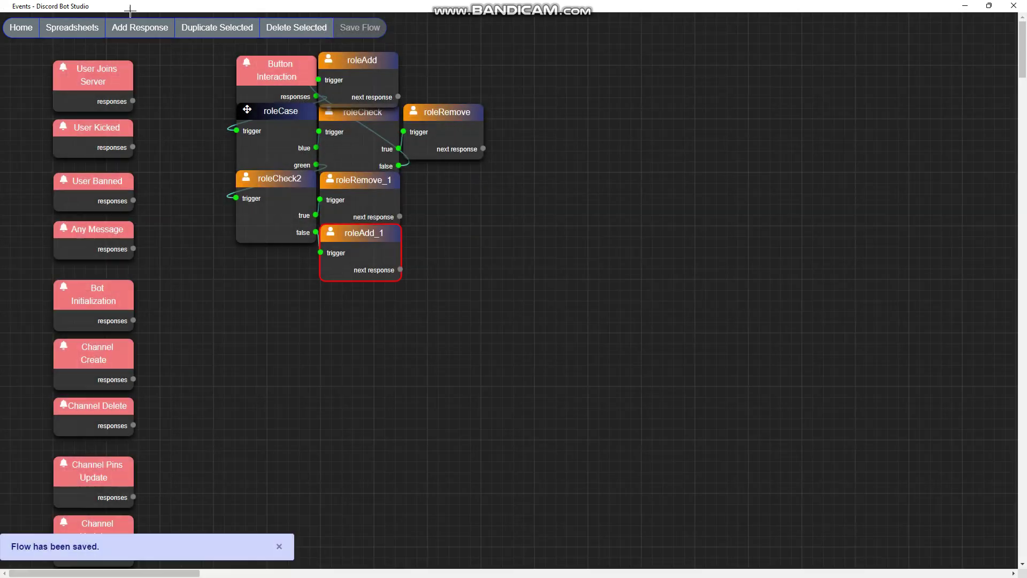
left_click(132, 24)
- Create an Interaction > Reply To Interaction With Message response named roleReply
left_click(432, 138)
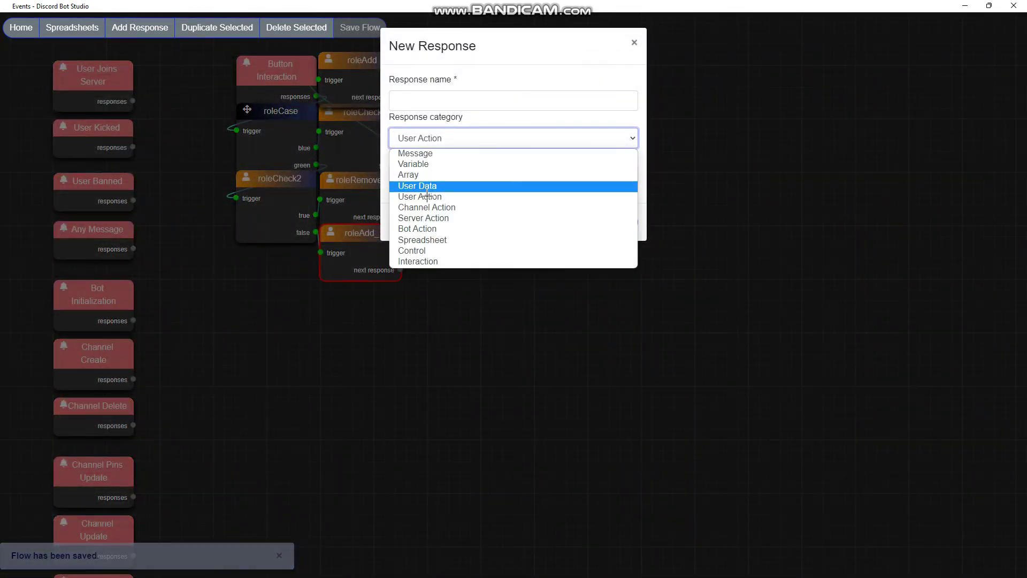
left_click(413, 251)
left_click(424, 139)
left_click(418, 261)
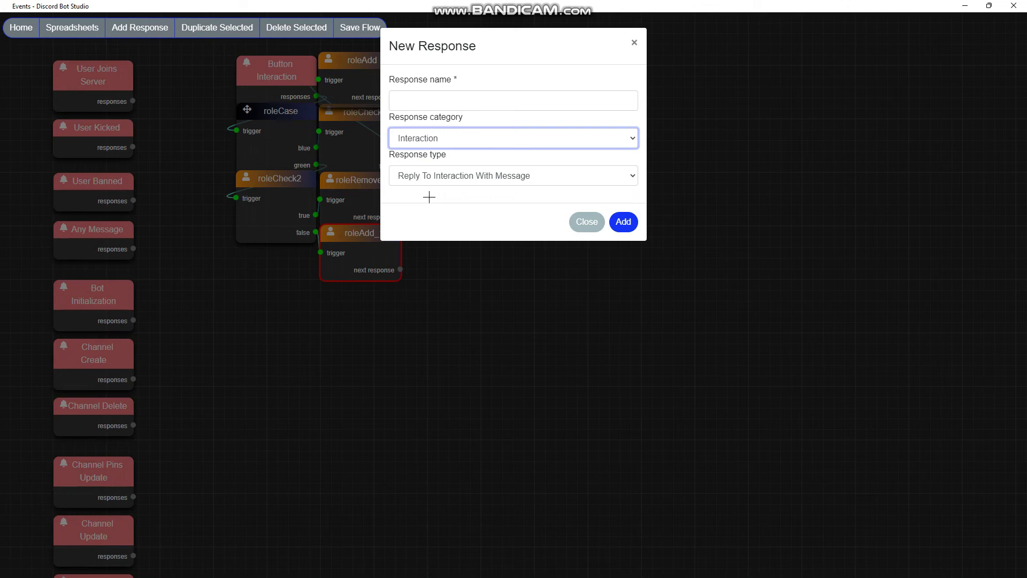
left_click(421, 103)
type("roleReply")
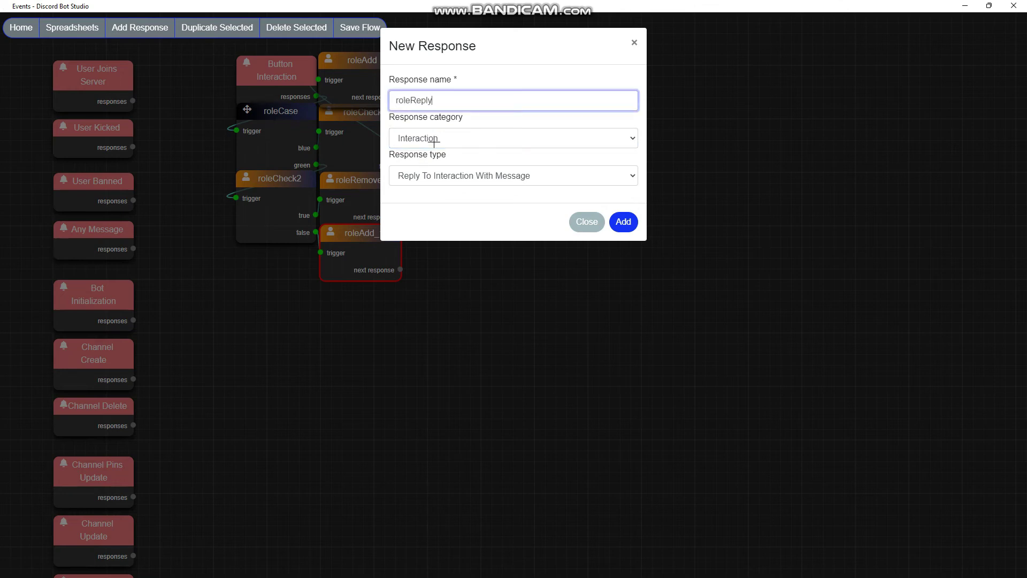
left_click(623, 221)
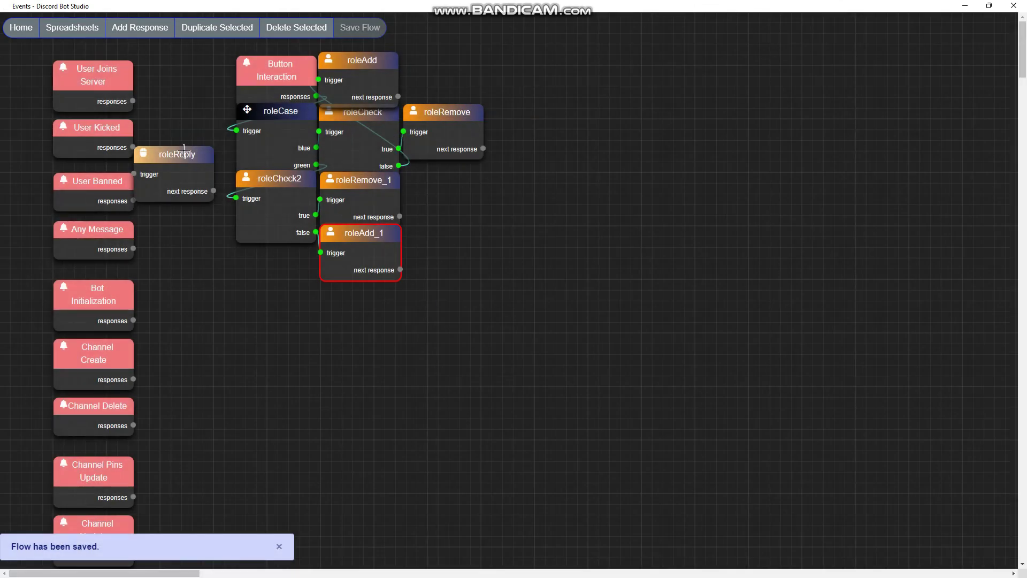
- Connect roleReply after roleAdd_1 and set its Interaction to the interaction variable
left_click_drag(360, 232, 455, 228)
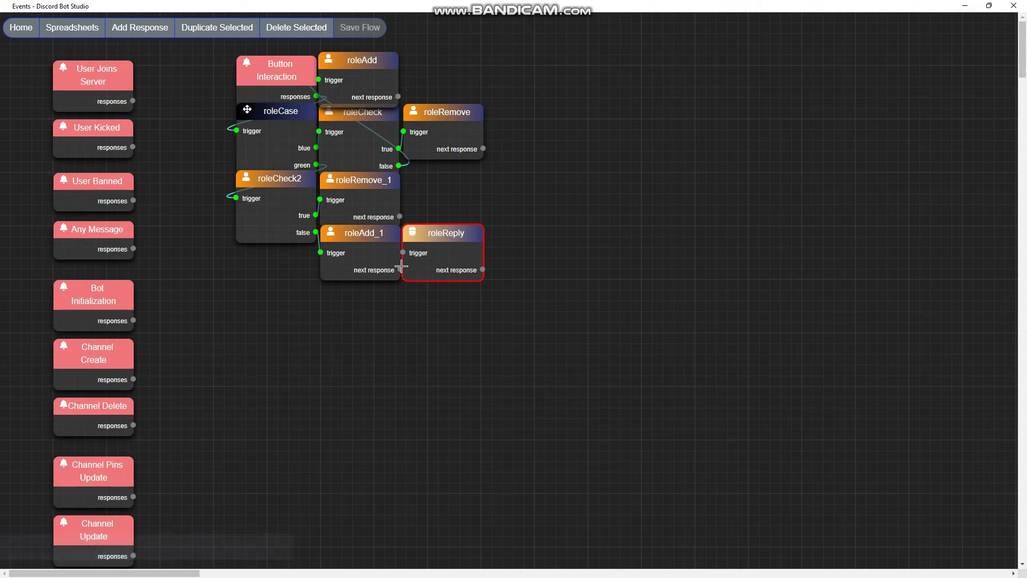
double_click(418, 233)
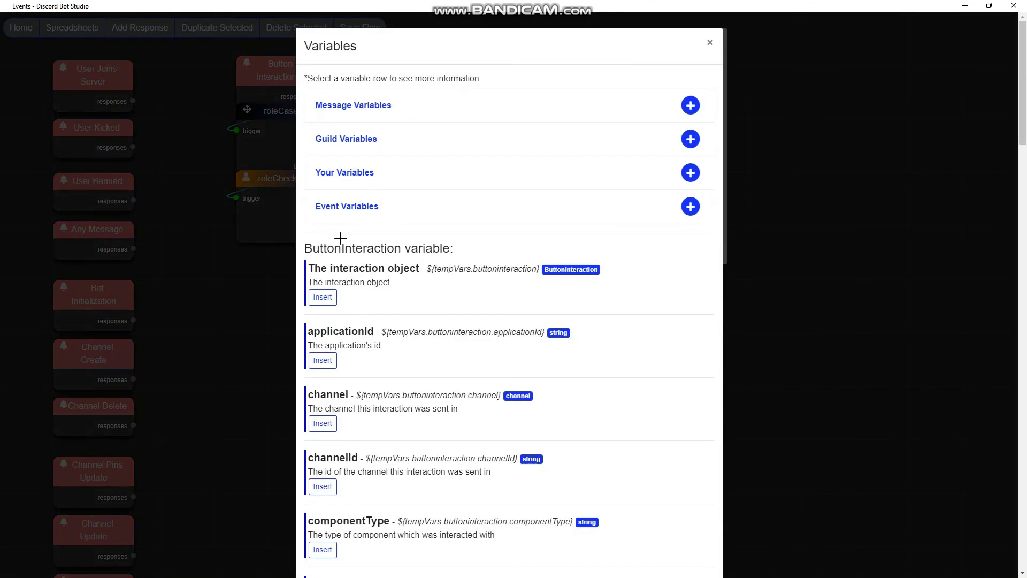
left_click_drag(331, 282, 328, 294)
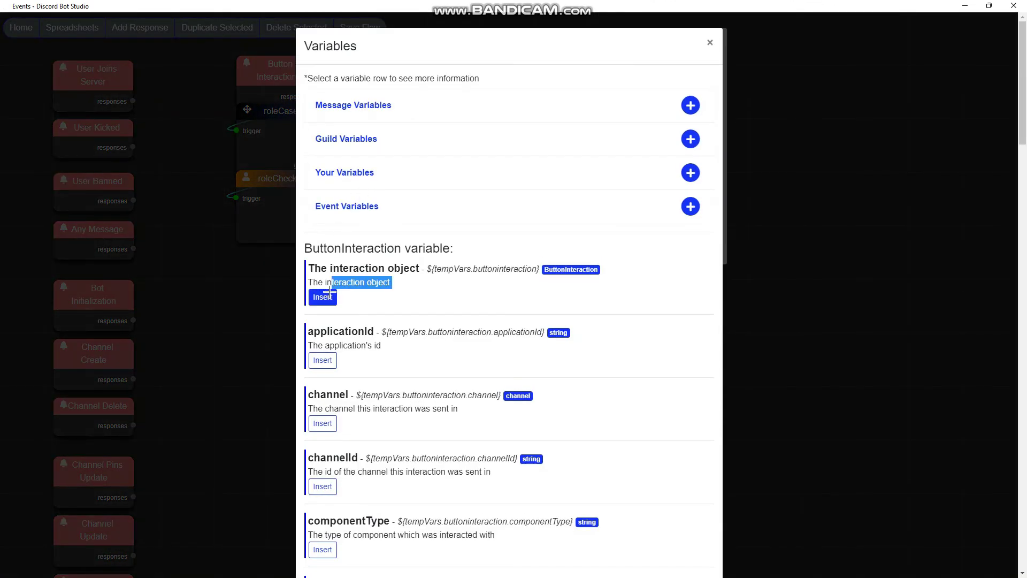
left_click(322, 296)
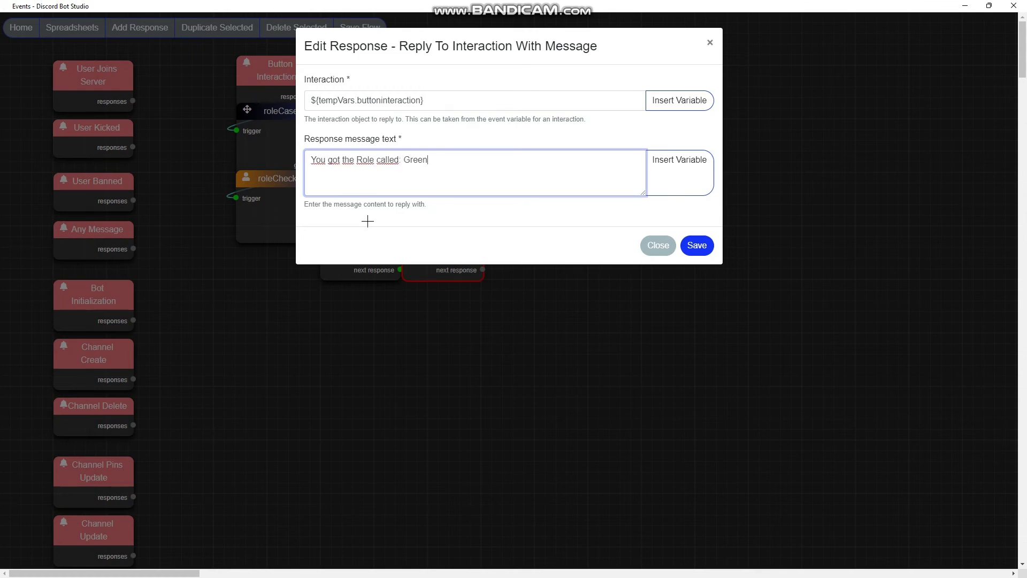
- Save roleReply, duplicate it, and place roleReply_1 after roleAdd with Blue replacing Green
left_click(697, 244)
left_click(198, 27)
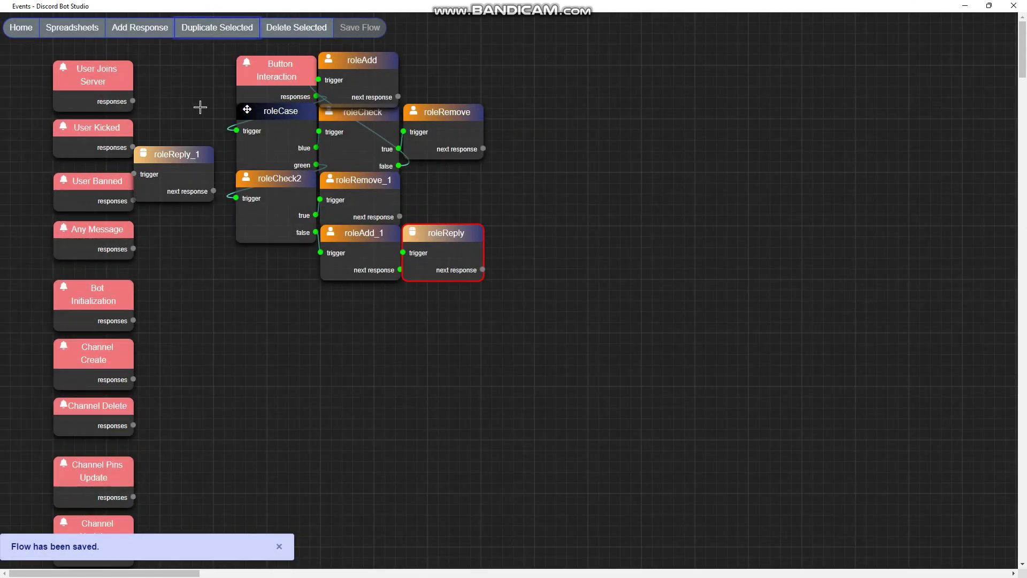
mouse_move(191, 157)
left_mouse_down()
mouse_move(252, 148)
mouse_move(459, 61)
left_mouse_up()
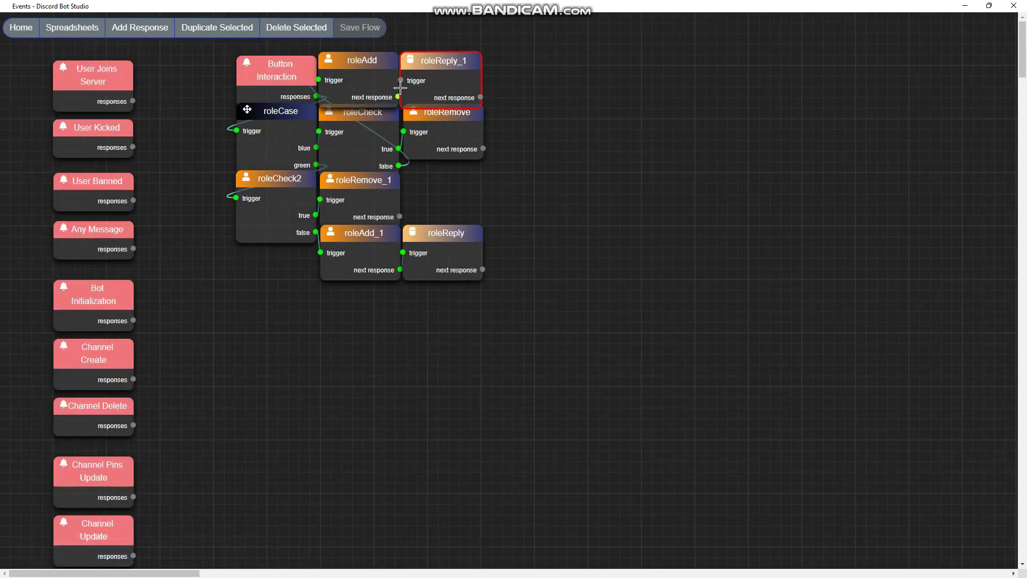
double_click(417, 64)
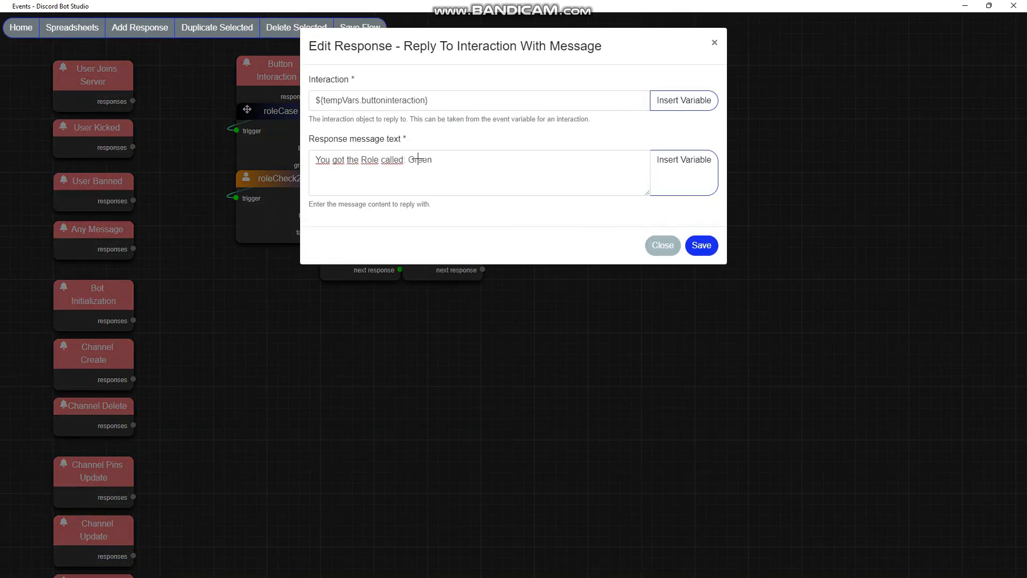
double_click(417, 159)
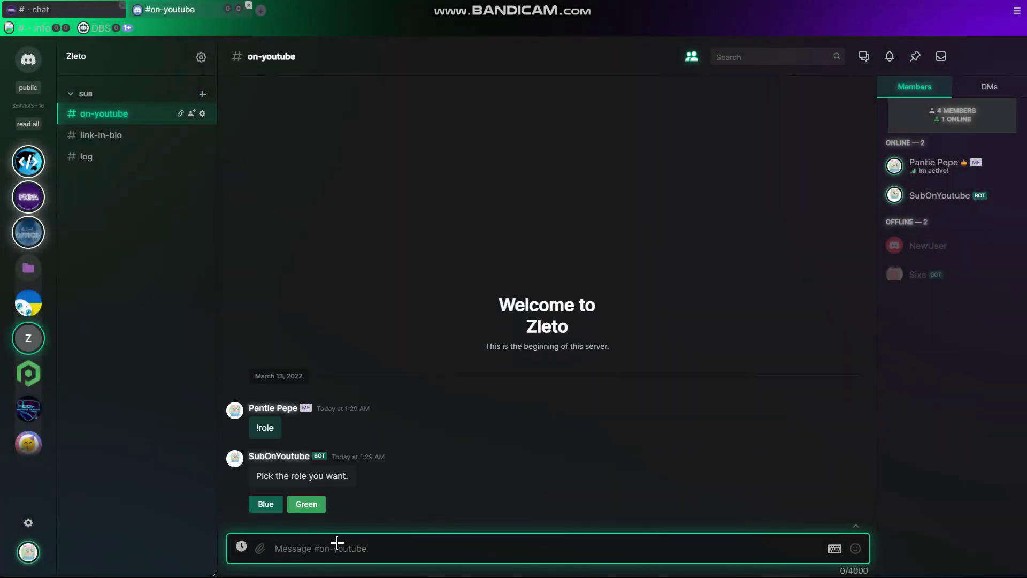
- Test the Blue button: verify in the profile it grants Blue, and a second use removes it
left_click(267, 503)
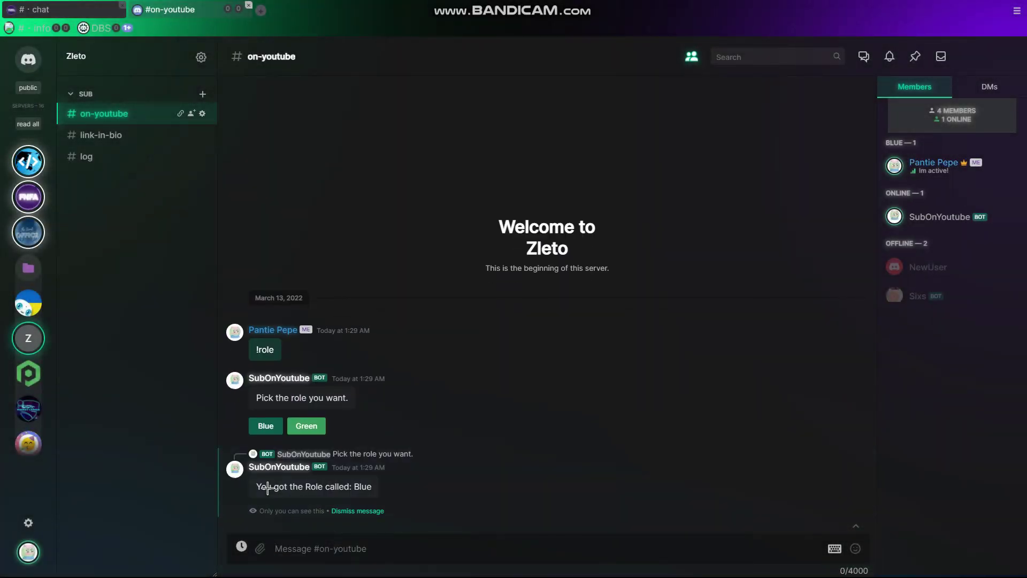
left_click_drag(261, 486, 384, 484)
left_click(931, 165)
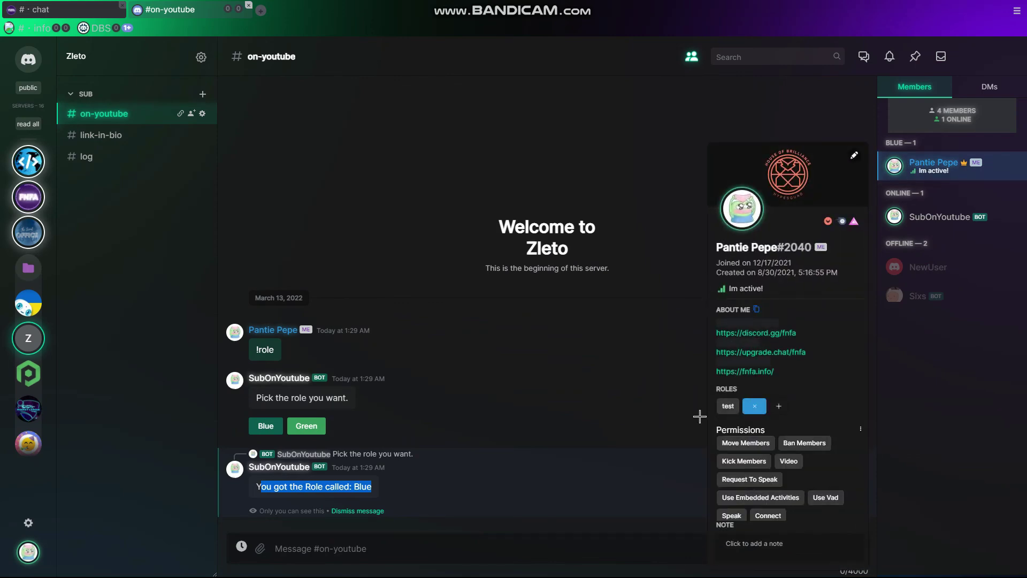
left_click(540, 451)
left_click(361, 511)
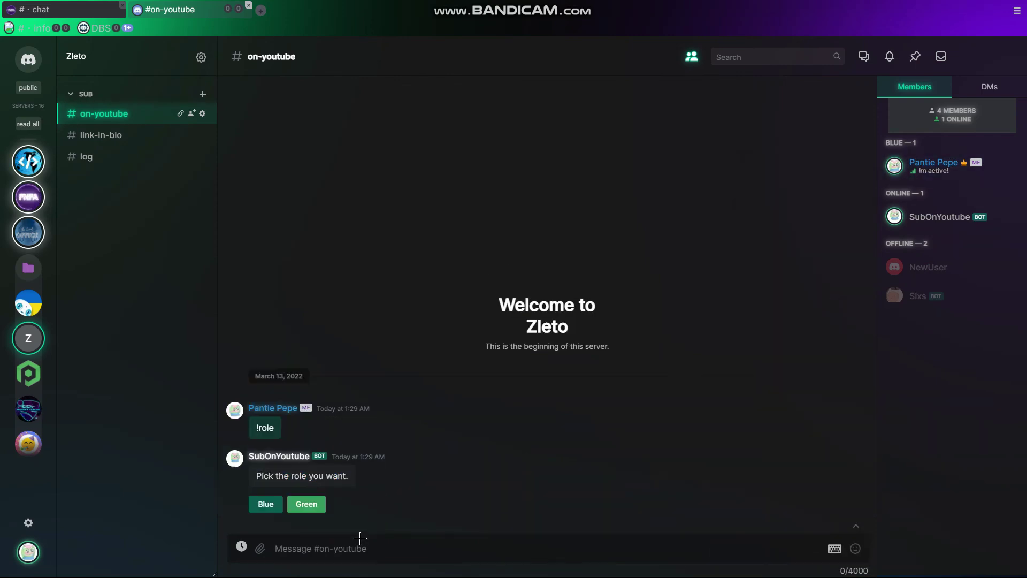
left_click(265, 506)
left_click_drag(274, 487, 385, 488)
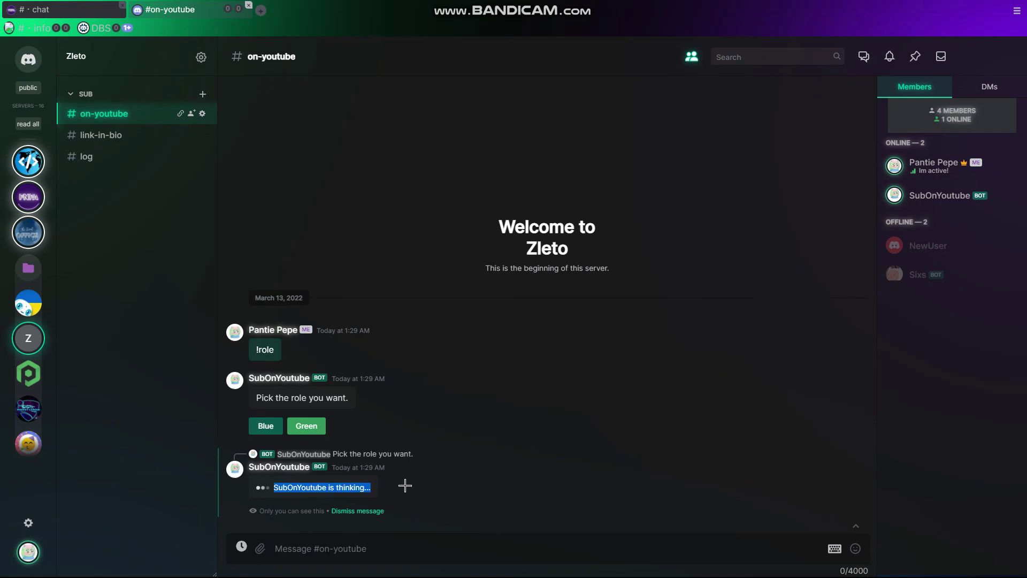
left_click(926, 163)
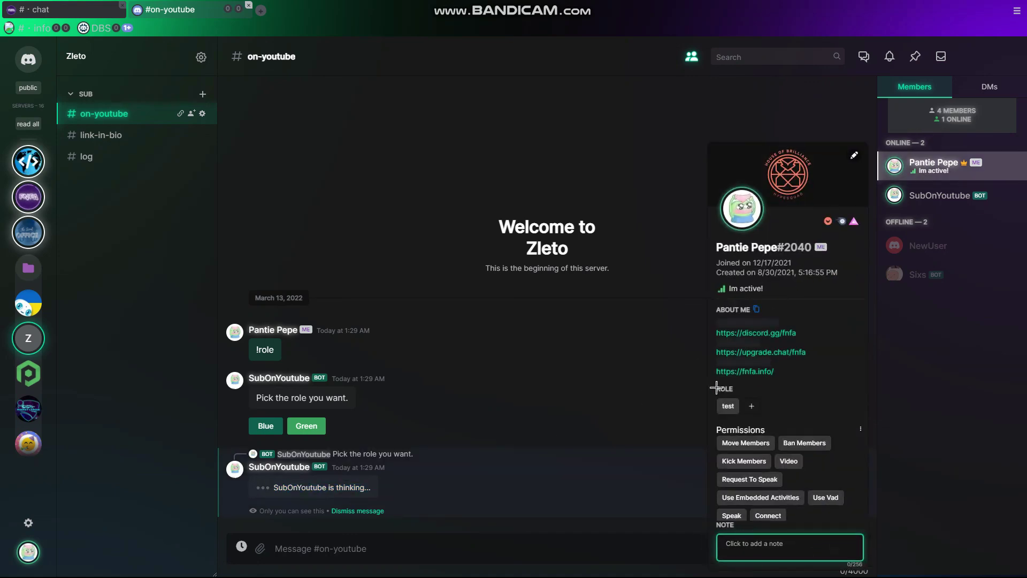
left_click(354, 510)
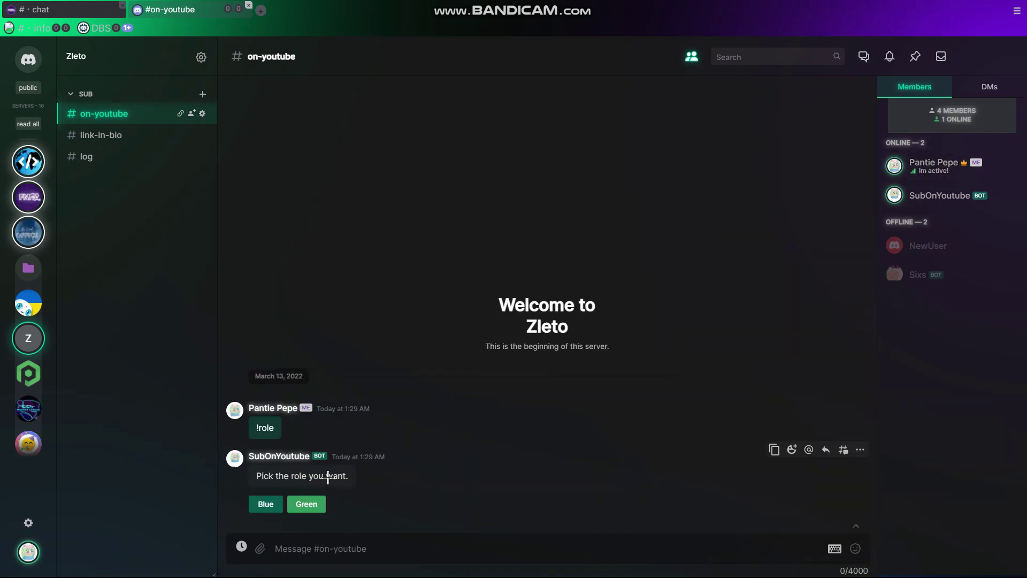
- Test the Green button, confirming the Green role in the profile and dismissing the bot replies
left_click(307, 503)
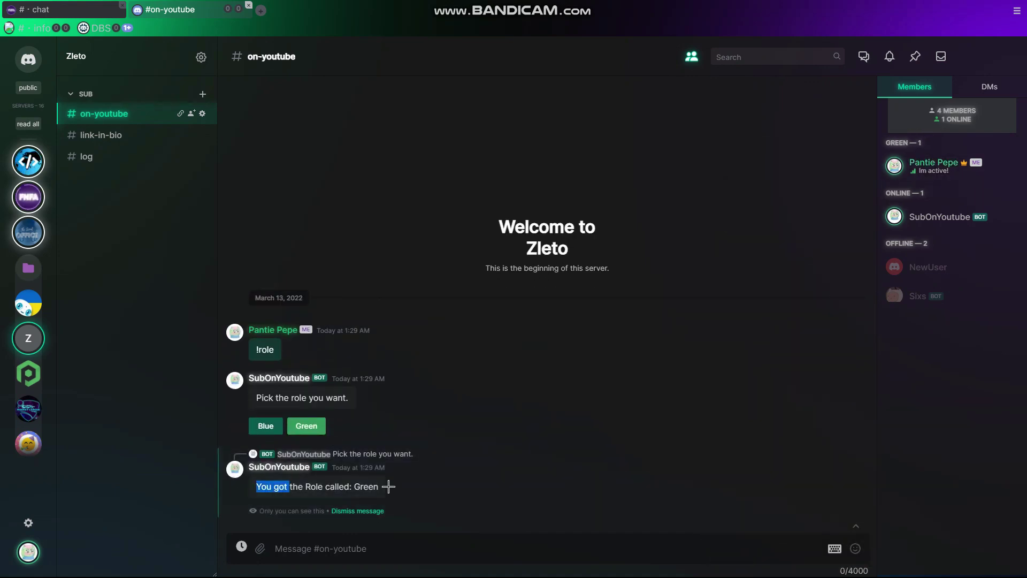
left_click(931, 165)
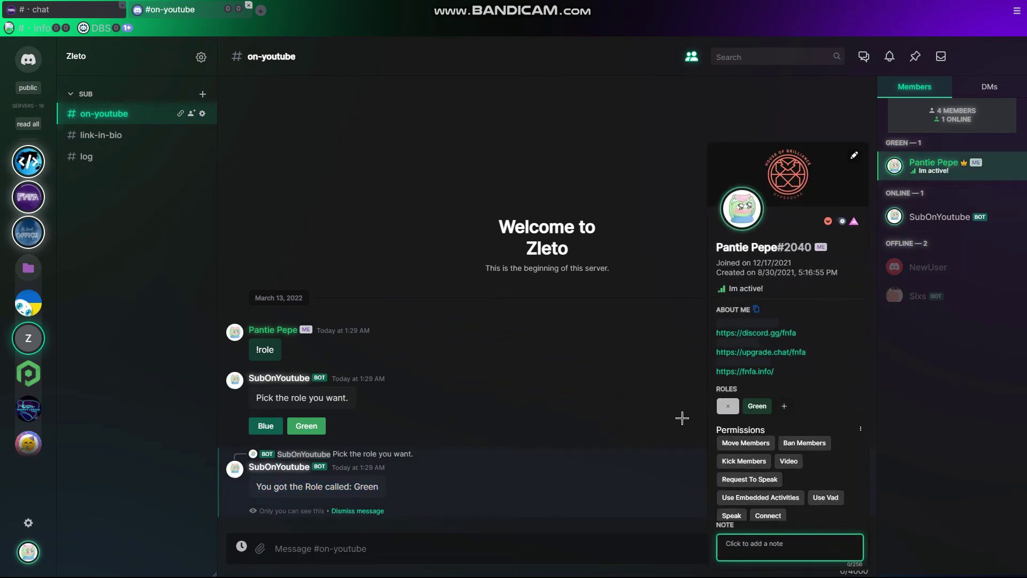
left_click(341, 480)
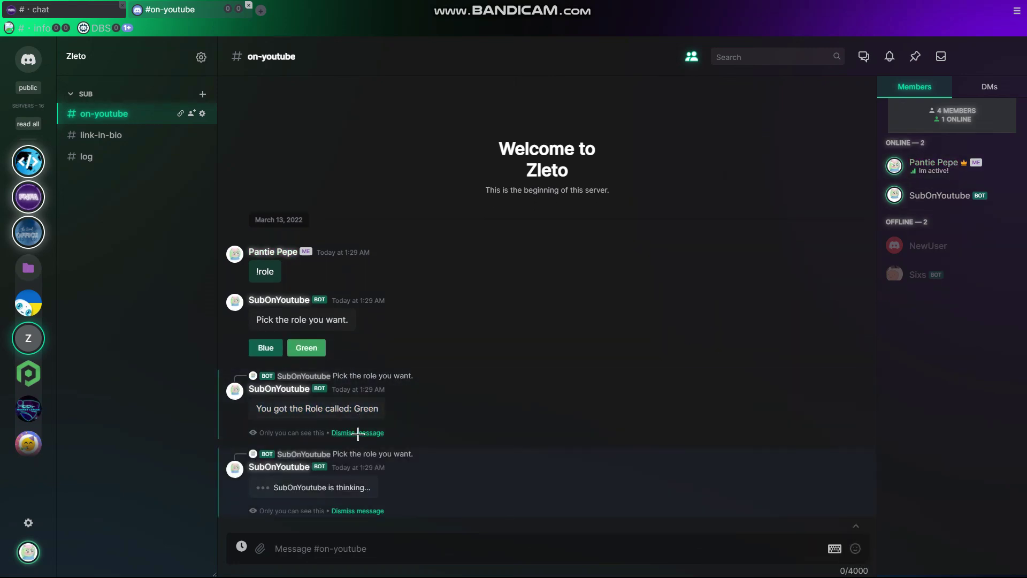
left_click(358, 432)
left_click(358, 510)
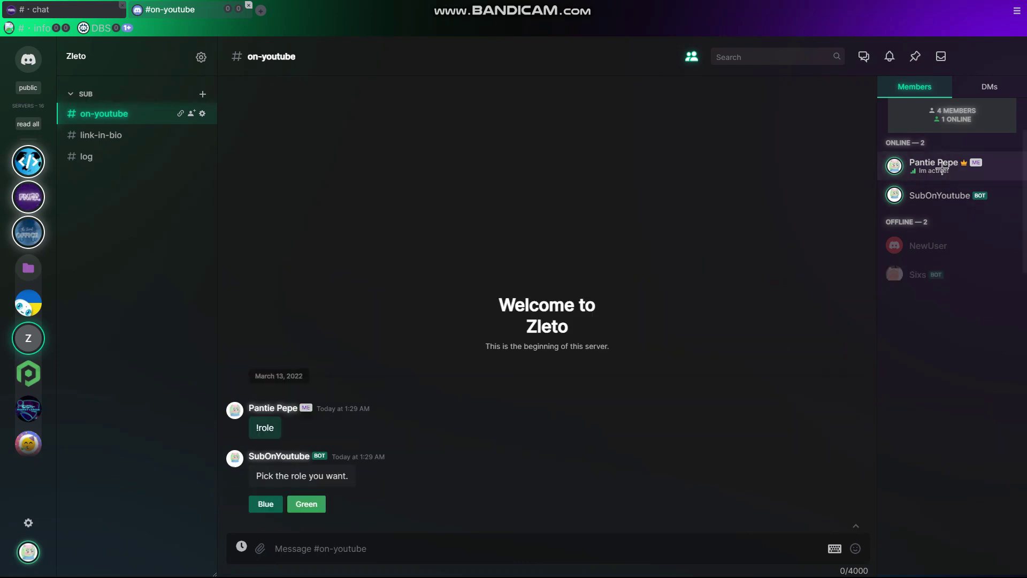